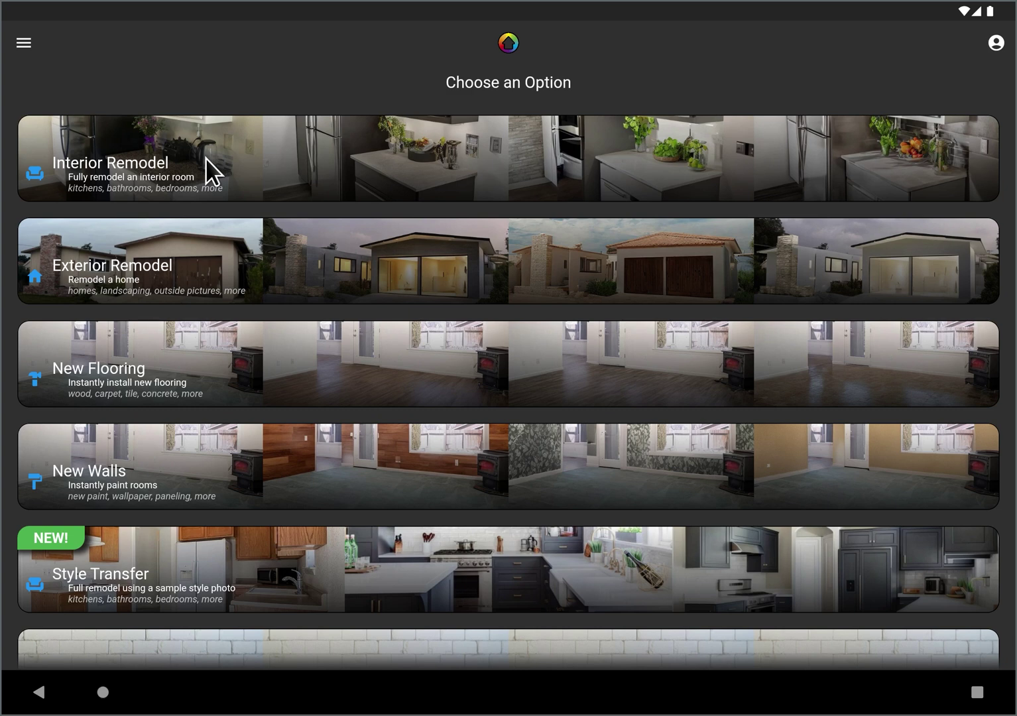
pyautogui.click(109, 161)
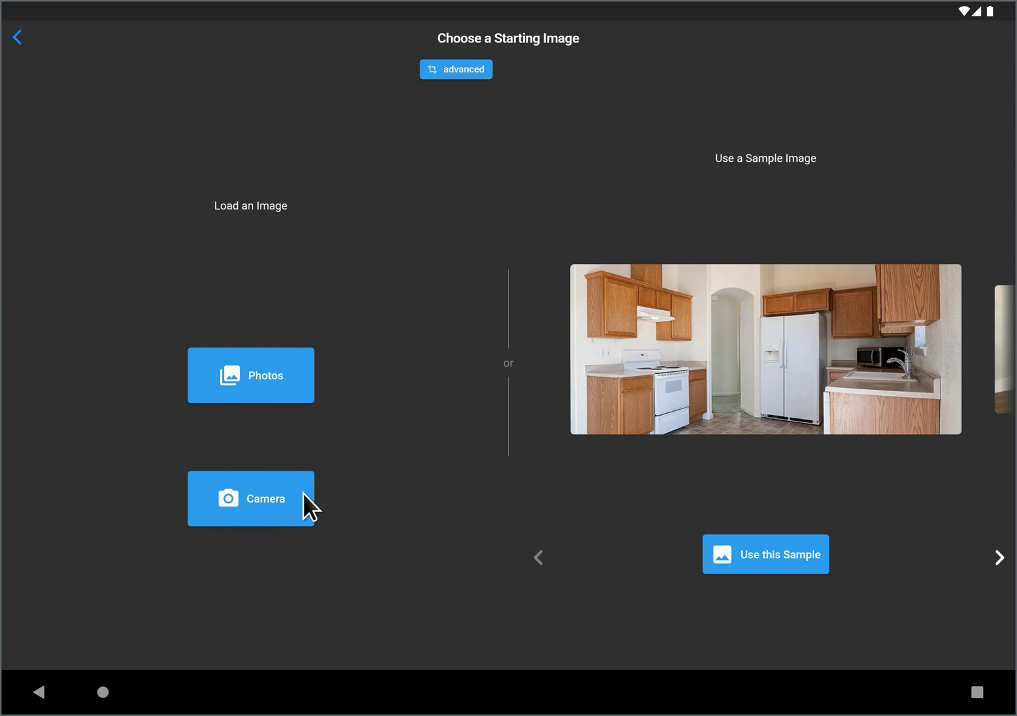
pyautogui.moveTo(815, 377); pyautogui.dragTo(893, 347)
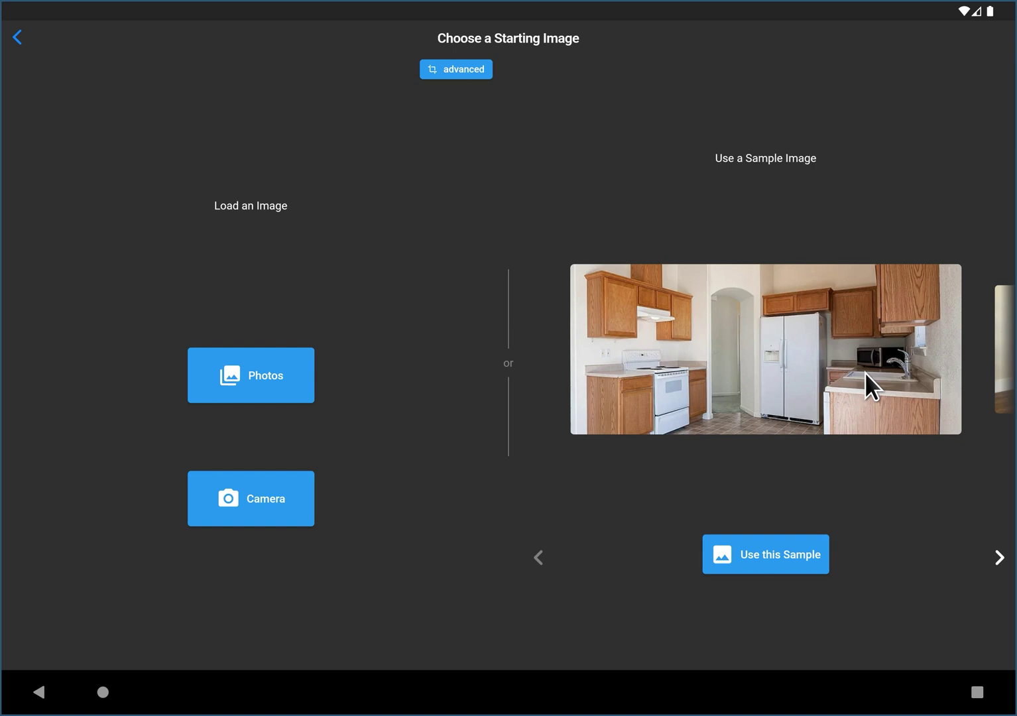
pyautogui.moveTo(865, 372); pyautogui.dragTo(652, 357)
pyautogui.moveTo(831, 357); pyautogui.dragTo(706, 359)
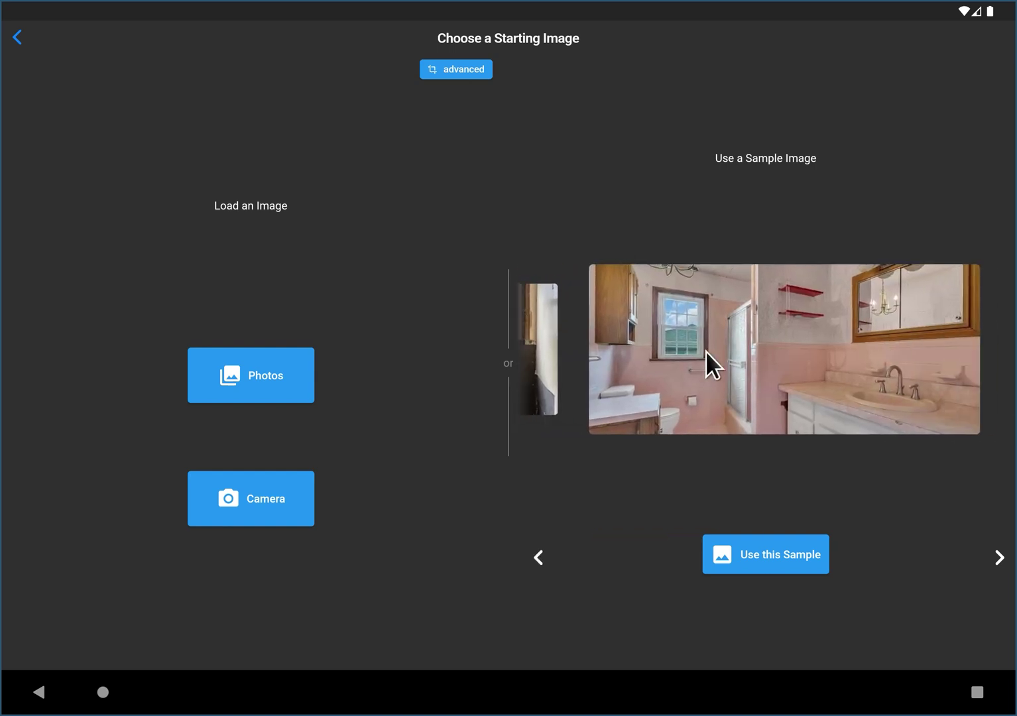
pyautogui.moveTo(860, 362); pyautogui.dragTo(918, 359)
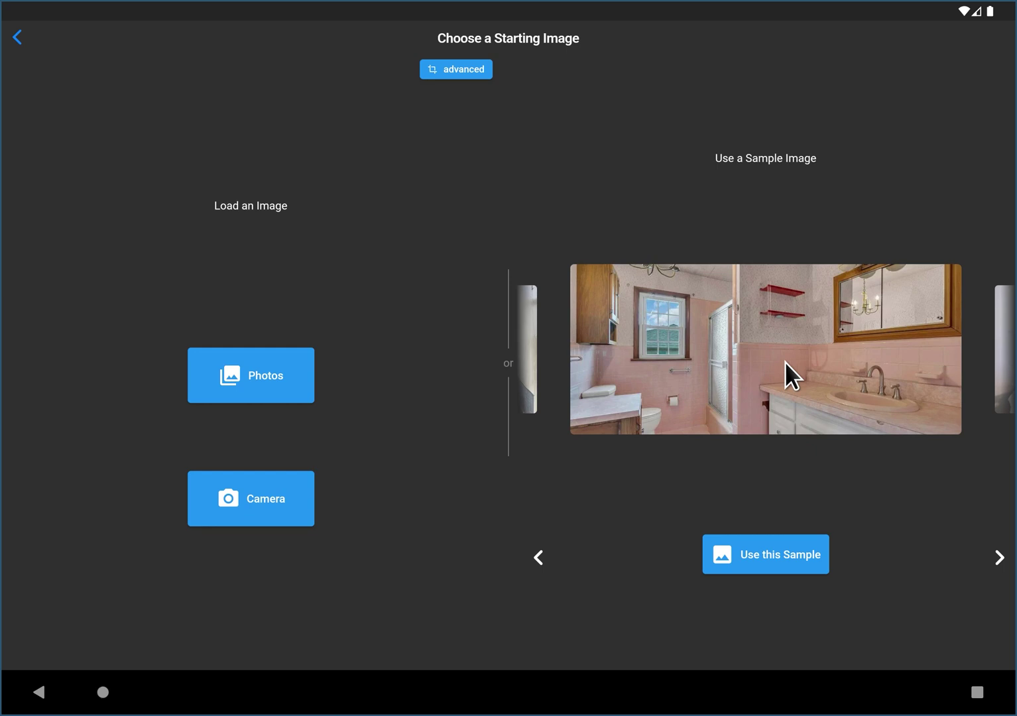
pyautogui.moveTo(635, 337); pyautogui.dragTo(912, 343)
pyautogui.moveTo(768, 353); pyautogui.dragTo(706, 346)
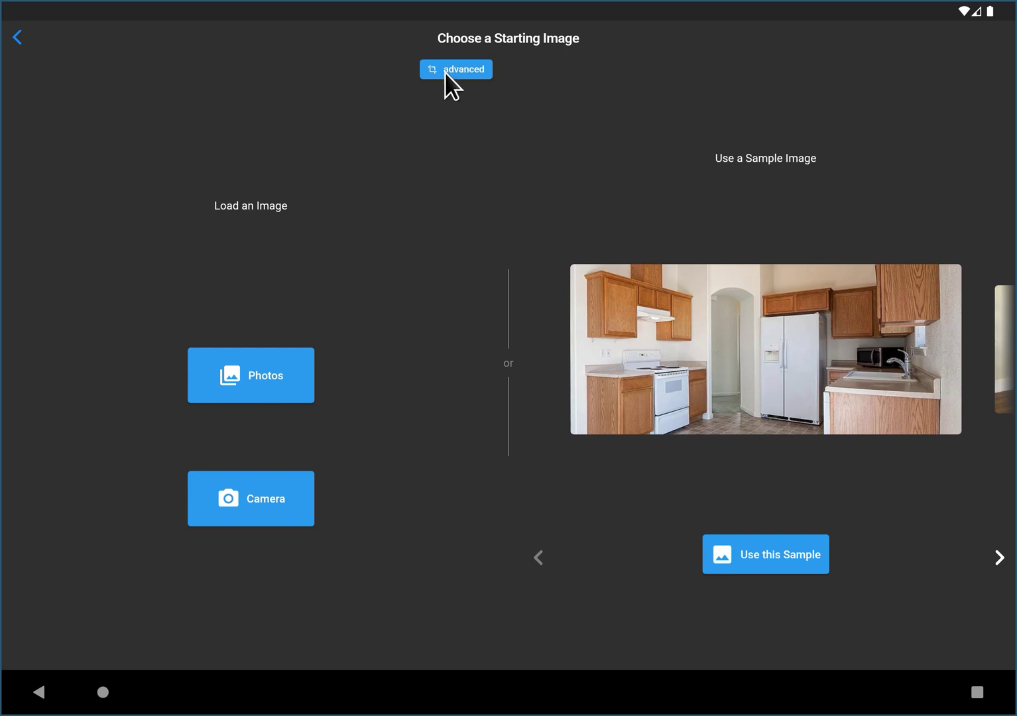
pyautogui.click(446, 70)
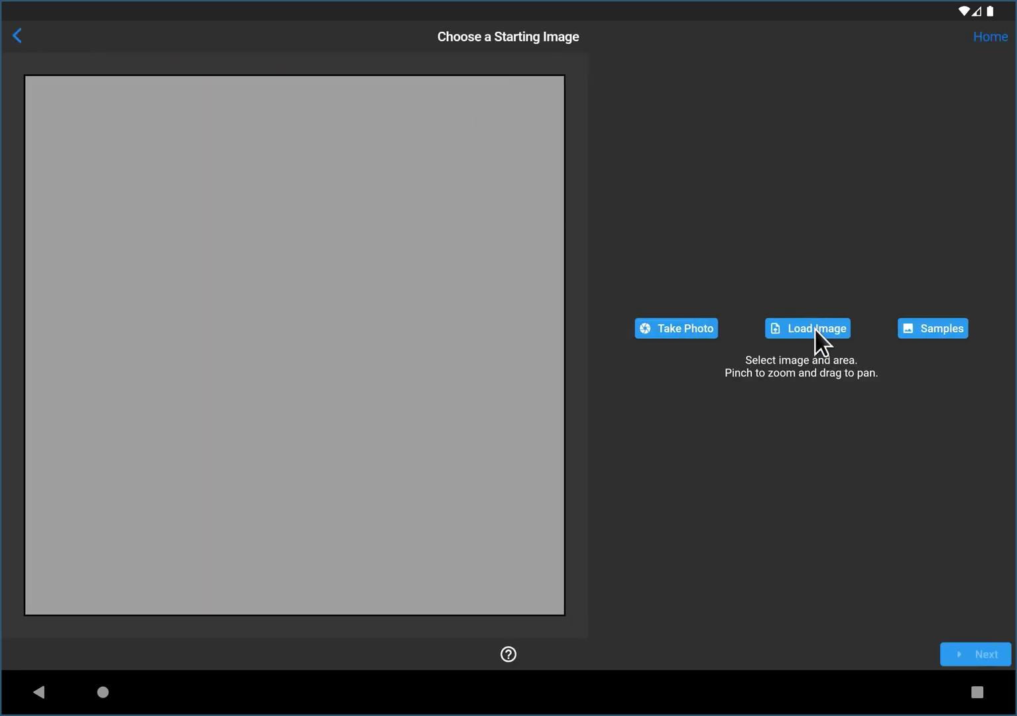
pyautogui.click(928, 330)
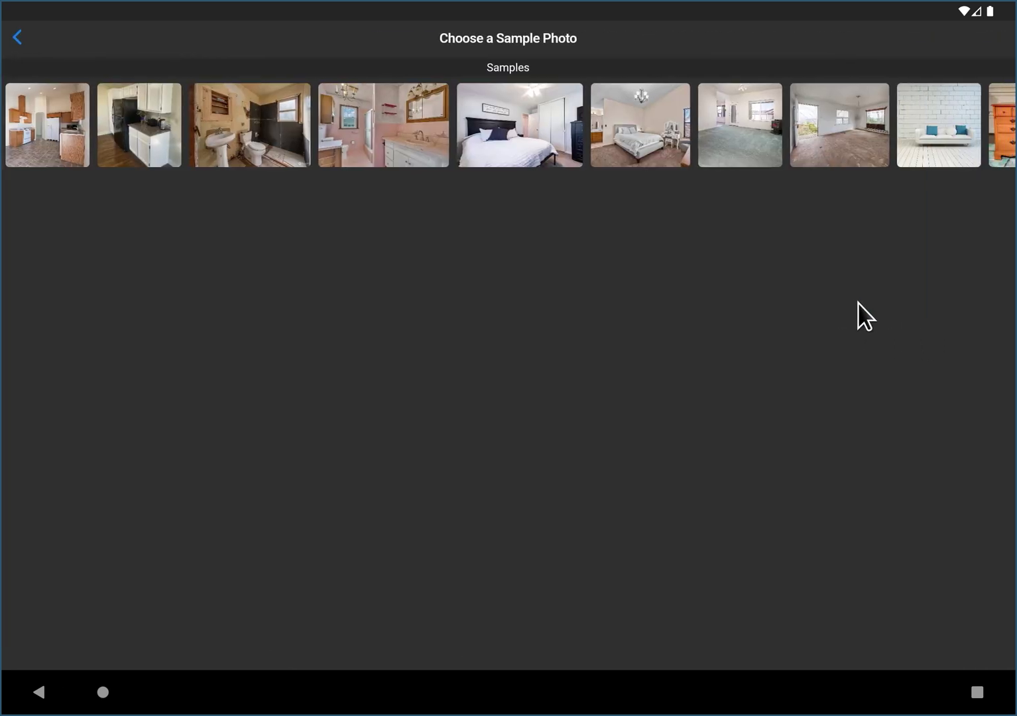
pyautogui.click(86, 128)
pyautogui.click(761, 353)
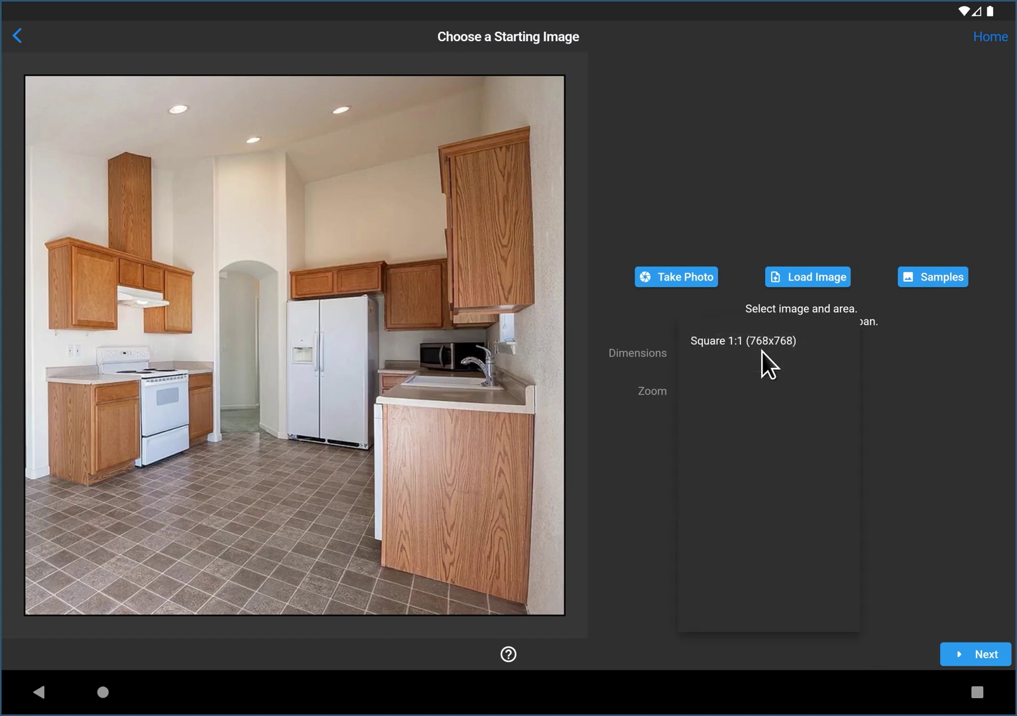
pyautogui.click(791, 383)
pyautogui.click(779, 355)
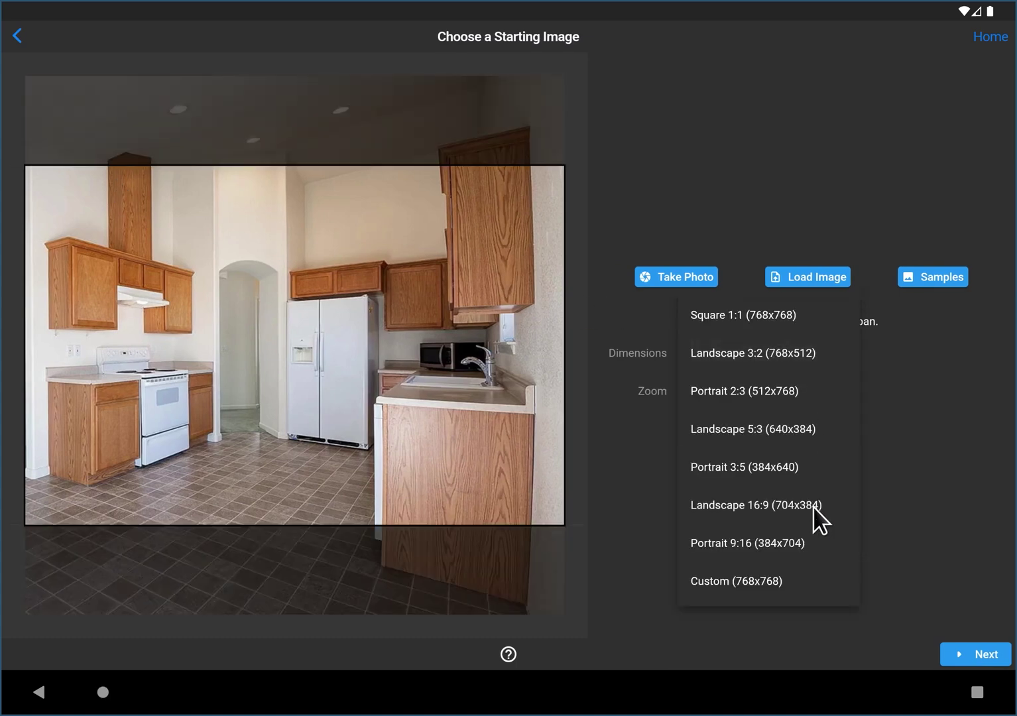
pyautogui.click(736, 582)
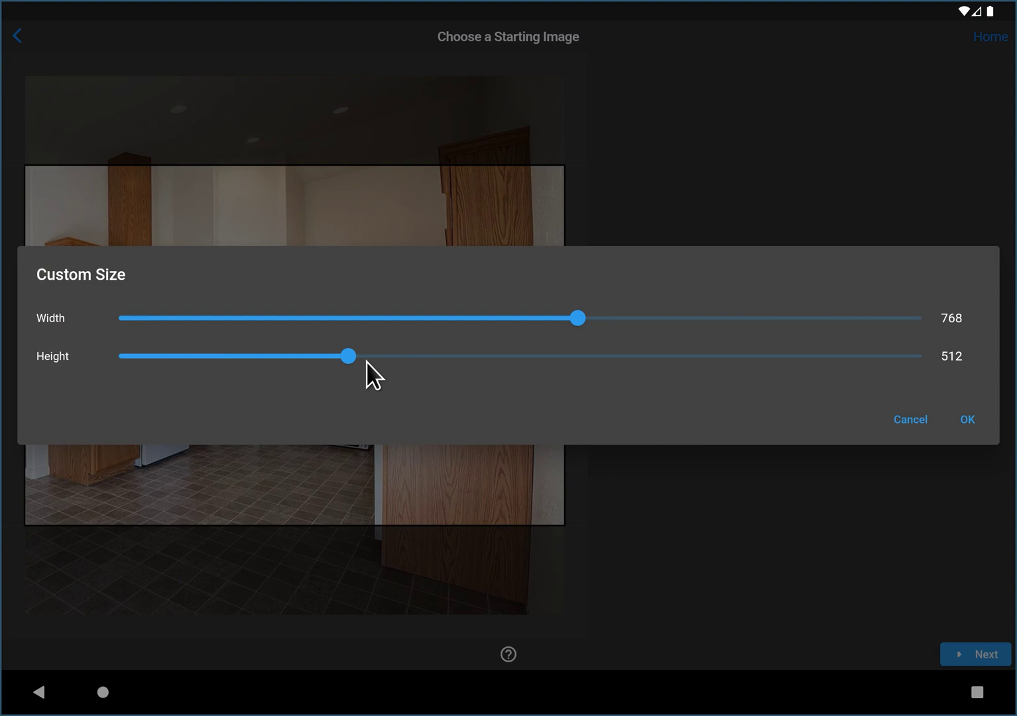
pyautogui.moveTo(367, 361); pyautogui.dragTo(444, 359)
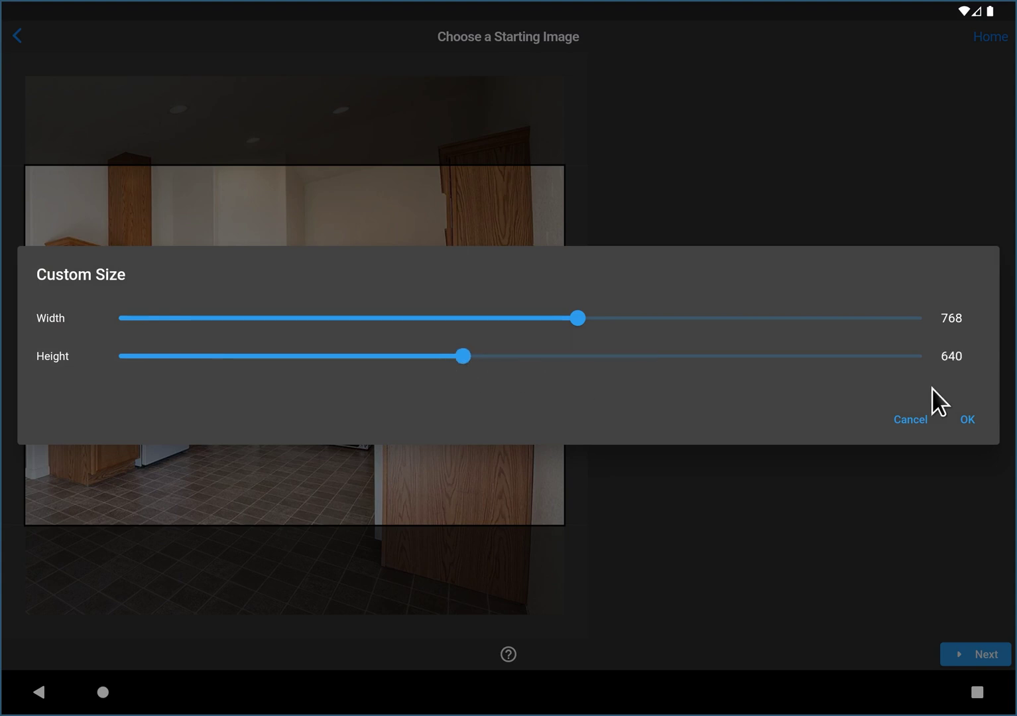
pyautogui.click(970, 421)
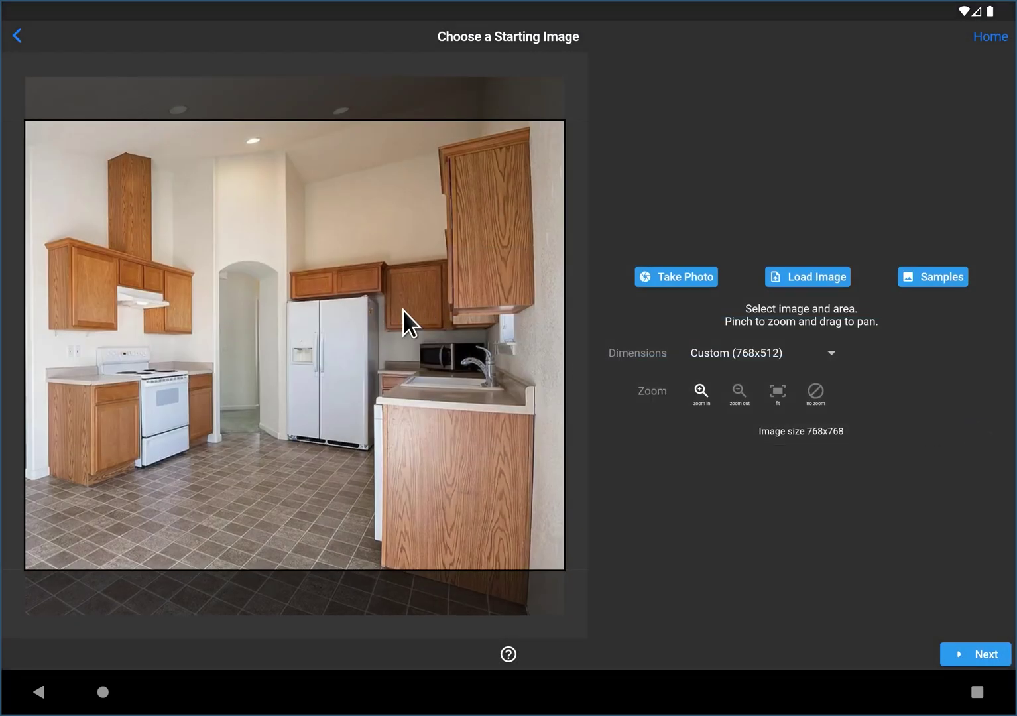
pyautogui.moveTo(378, 366); pyautogui.dragTo(414, 351)
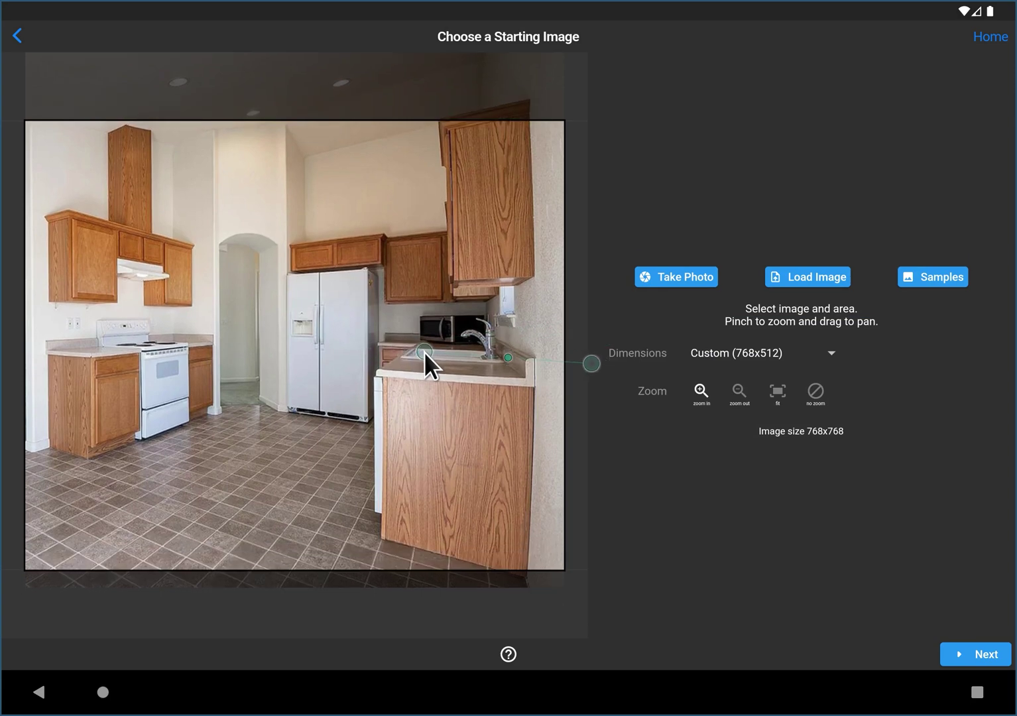
pyautogui.moveTo(467, 402); pyautogui.dragTo(489, 372)
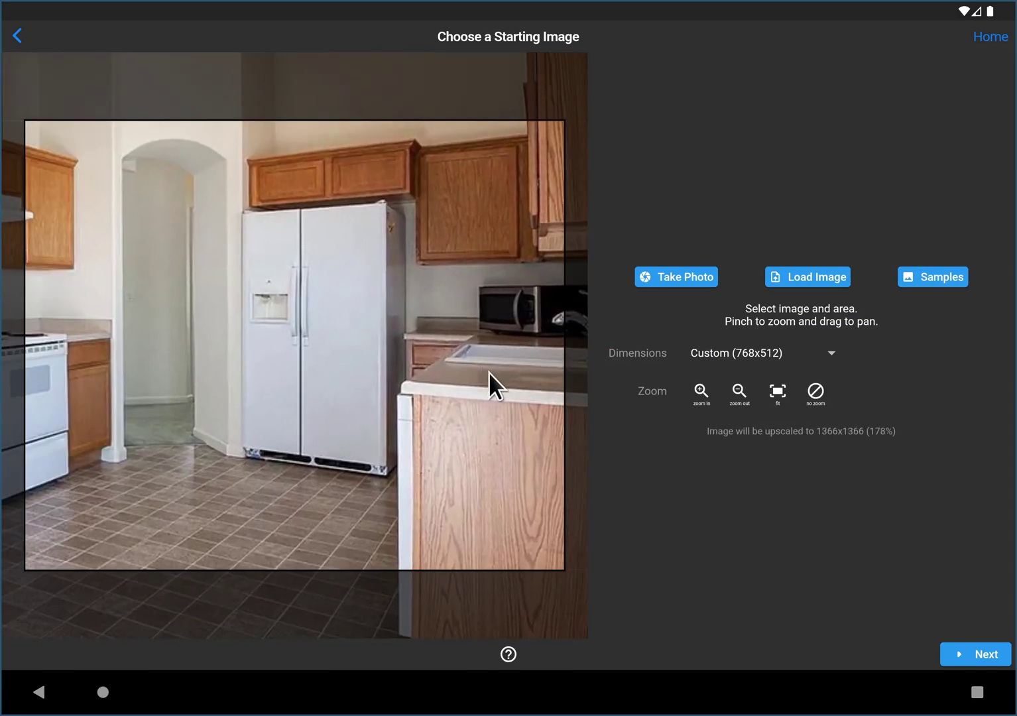
pyautogui.moveTo(351, 328)
pyautogui.mouseDown()
pyautogui.moveTo(419, 325)
pyautogui.moveTo(347, 311)
pyautogui.mouseUp()
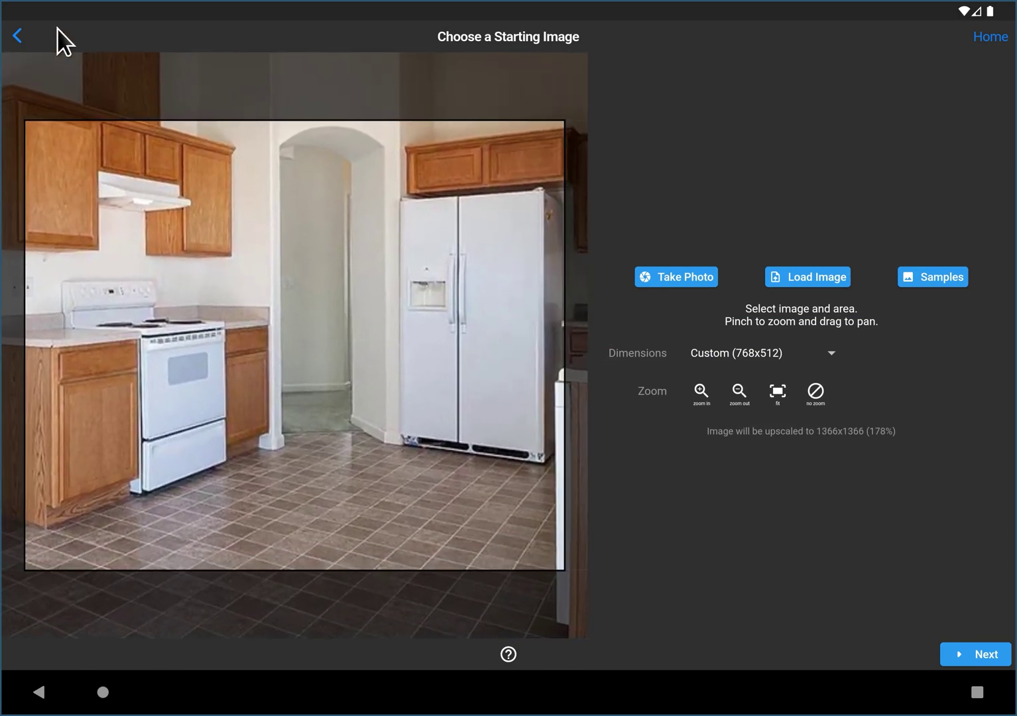
pyautogui.click(17, 36)
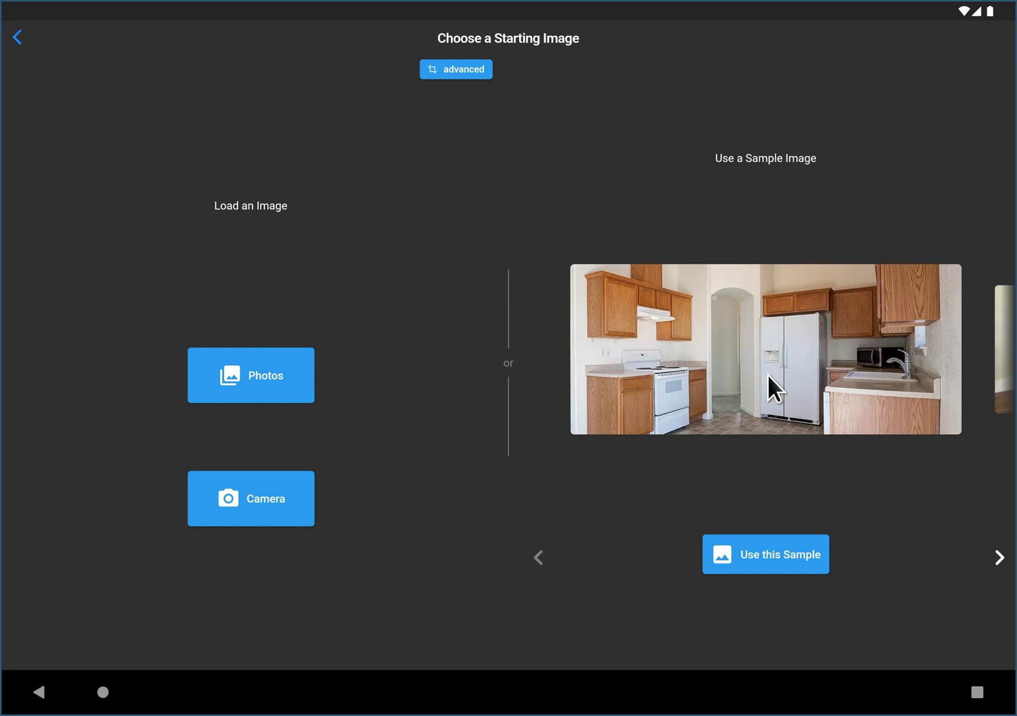
# Step: Load the wood-cabinet kitchen sample as the starting image, keeping the Modern preset style
pyautogui.click(758, 339)
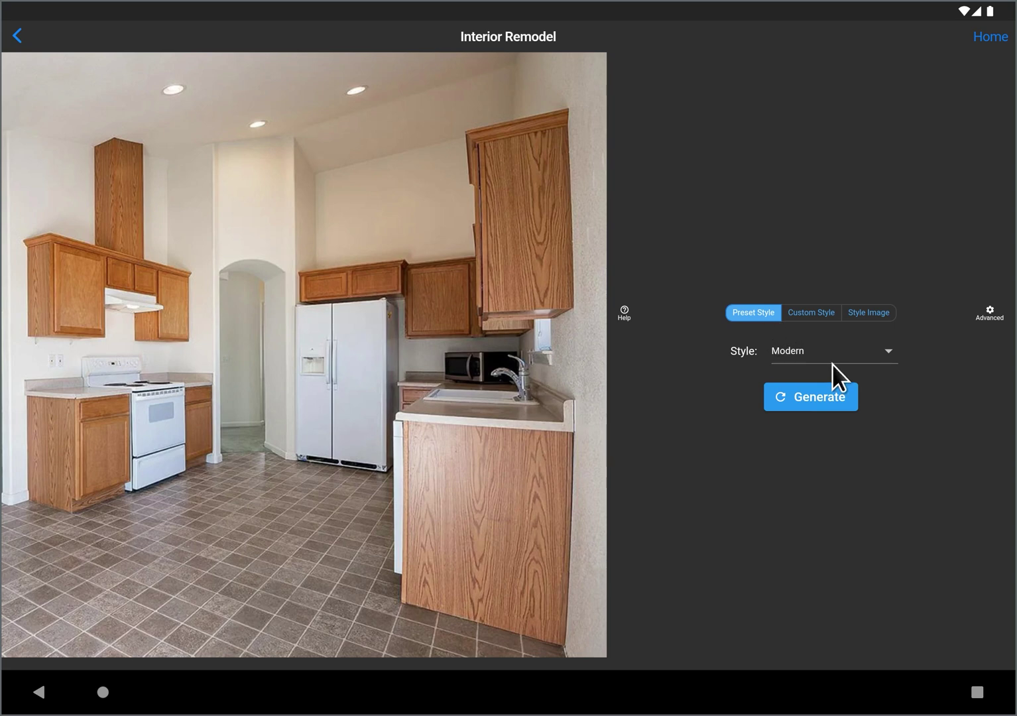
# Step: Generate four Modern-style kitchen remodels and browse through them, ending on the third
pyautogui.click(819, 399)
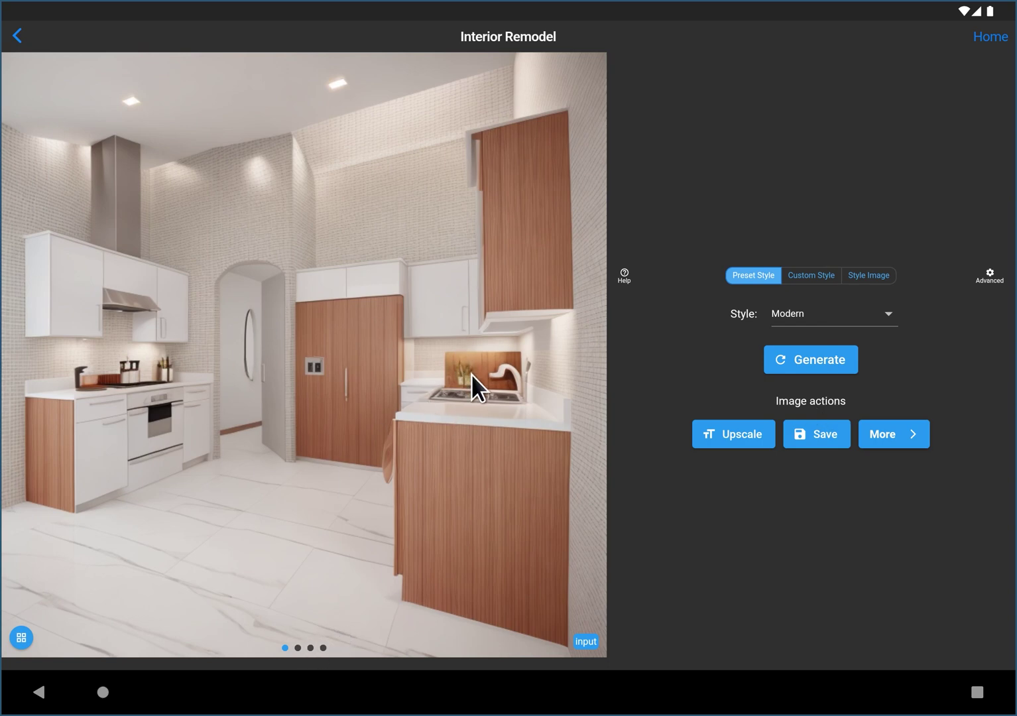
pyautogui.moveTo(470, 374); pyautogui.dragTo(159, 364)
pyautogui.moveTo(463, 406); pyautogui.dragTo(182, 402)
pyautogui.moveTo(500, 404); pyautogui.dragTo(162, 375)
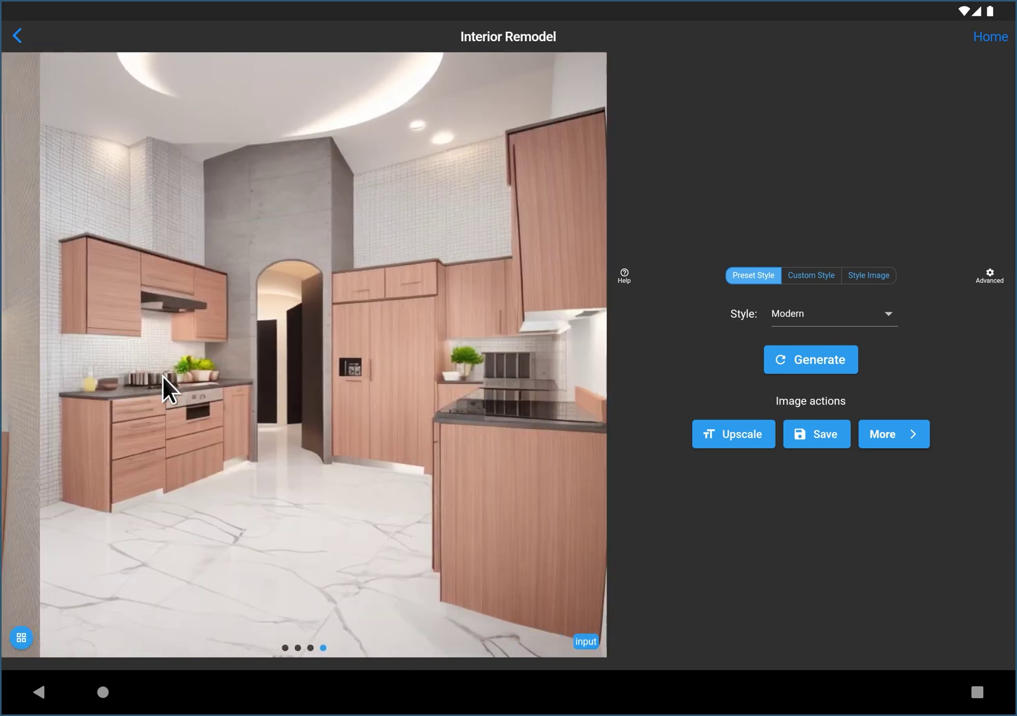
pyautogui.moveTo(220, 405); pyautogui.dragTo(325, 605)
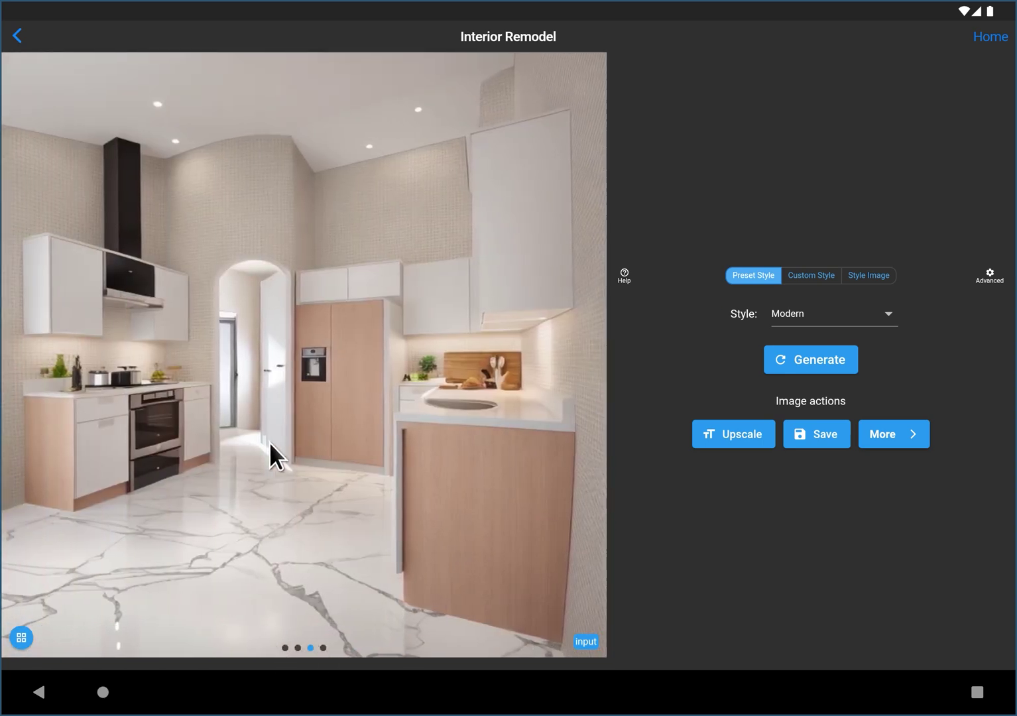
# Step: Pick the top-right render from the grid and compare it against the original photo
pyautogui.click(21, 639)
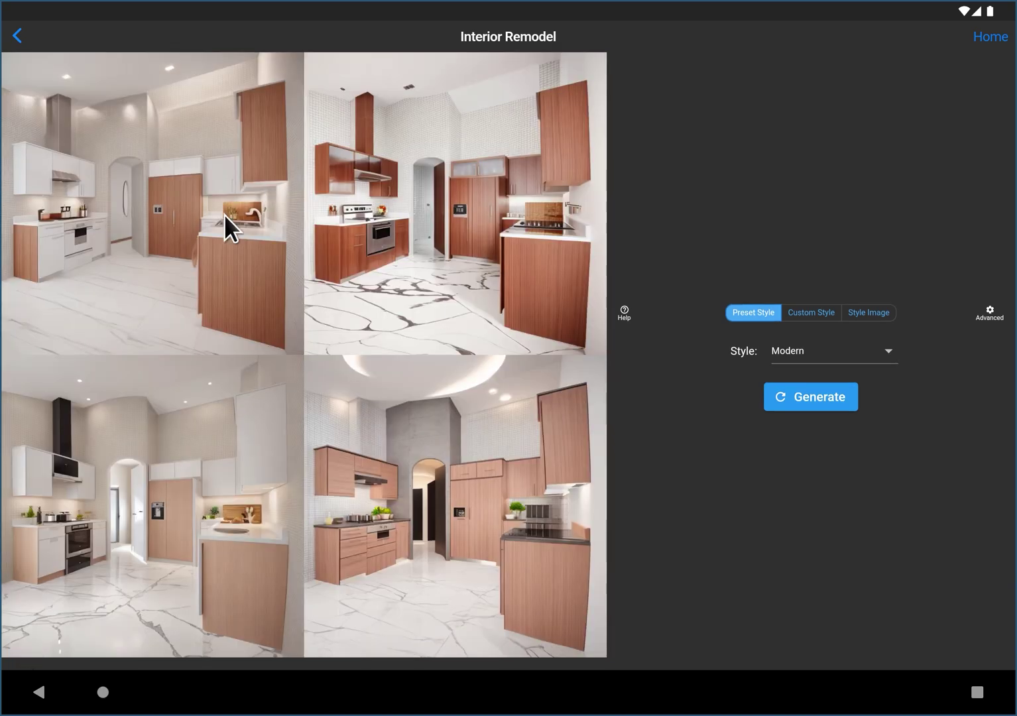
pyautogui.click(445, 320)
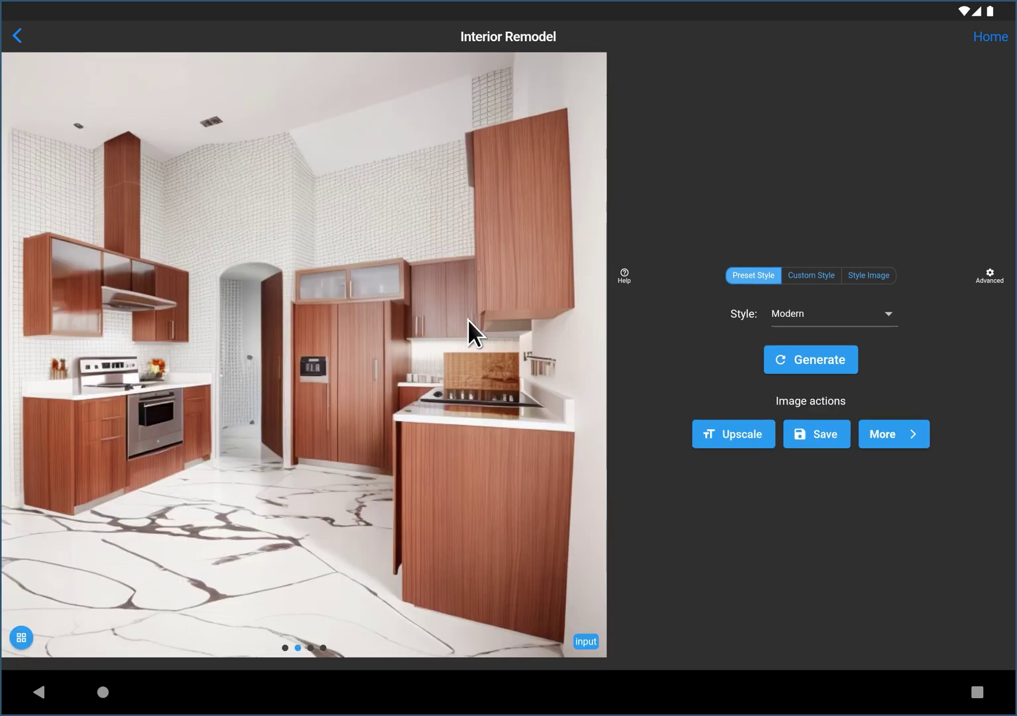
pyautogui.click(585, 641)
pyautogui.click(585, 641)
pyautogui.click(586, 641)
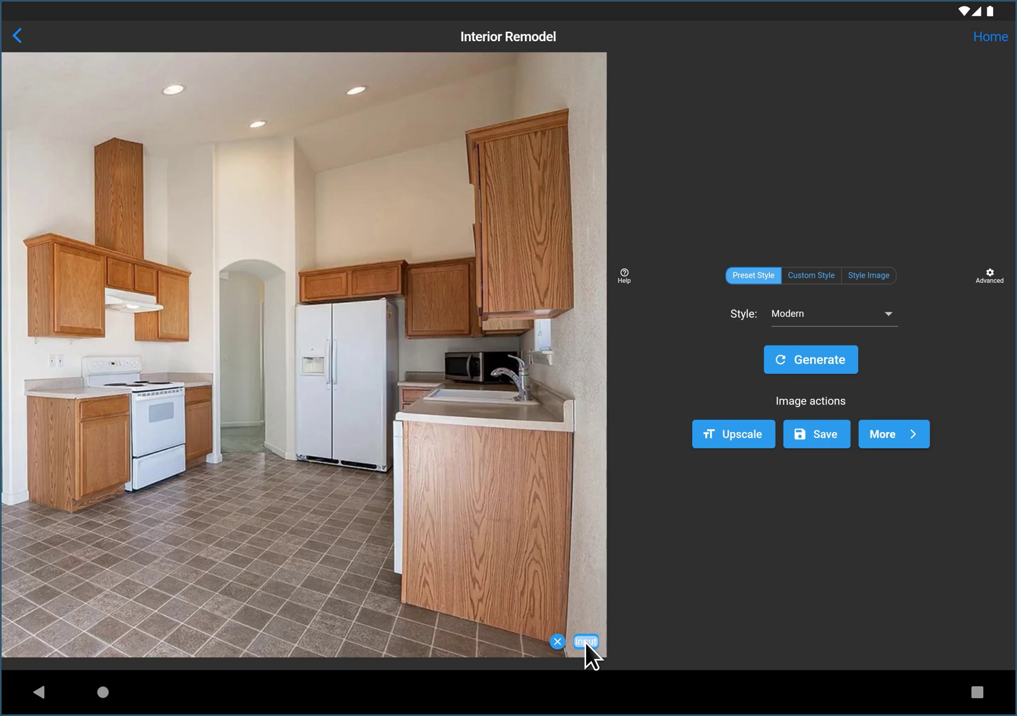
pyautogui.click(585, 642)
pyautogui.click(585, 642)
pyautogui.click(585, 642)
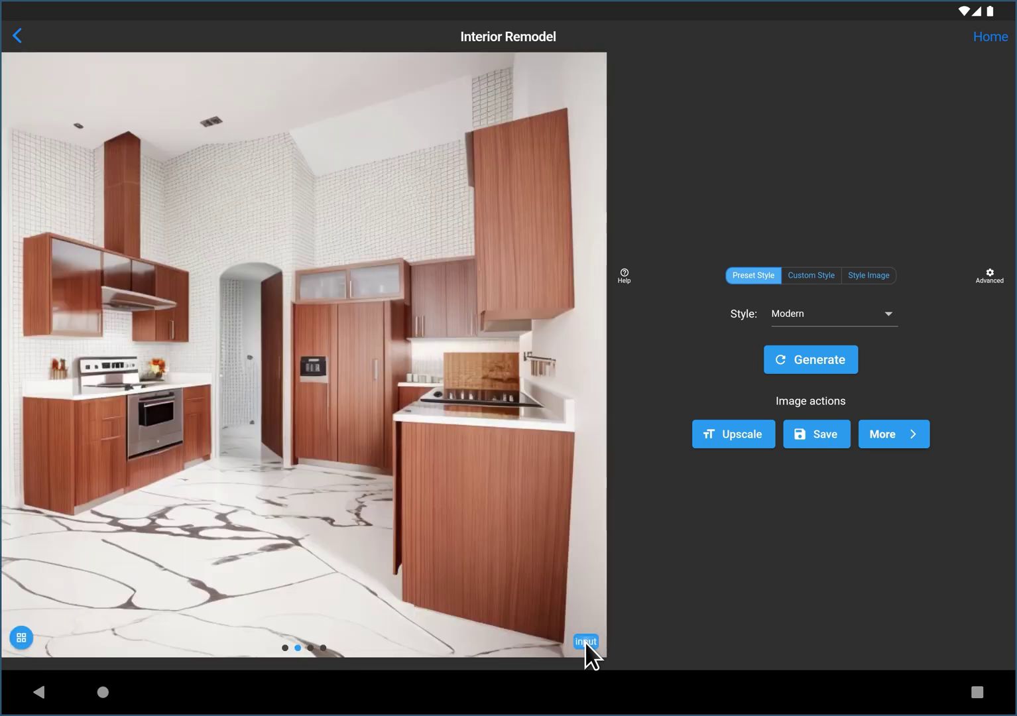
pyautogui.click(585, 642)
pyautogui.click(585, 642)
pyautogui.click(585, 641)
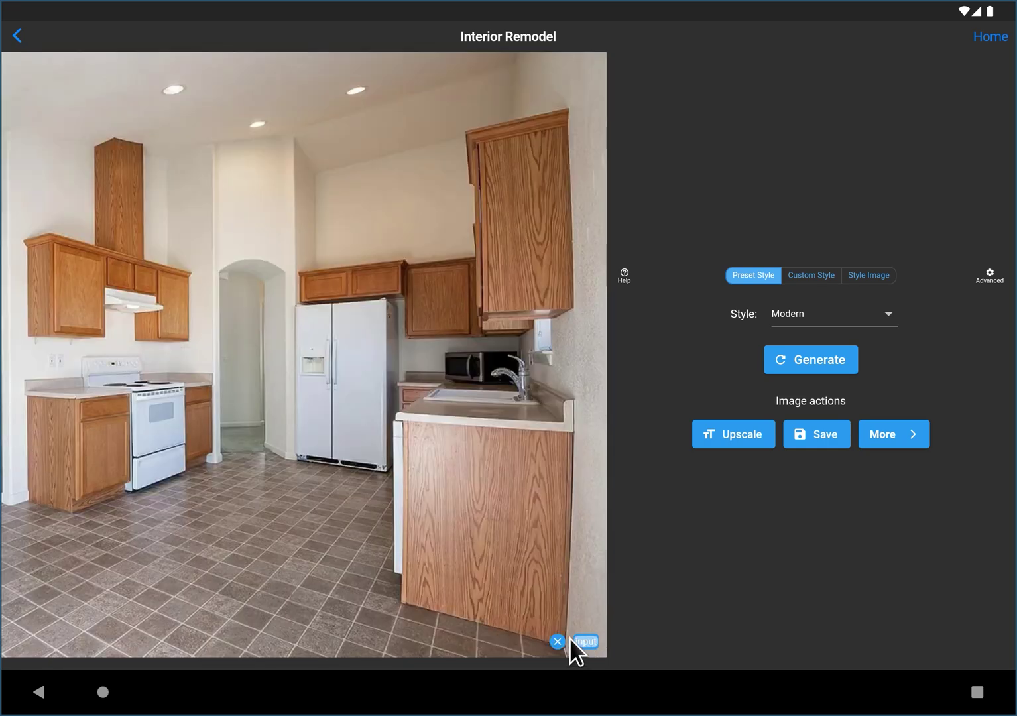
pyautogui.click(558, 641)
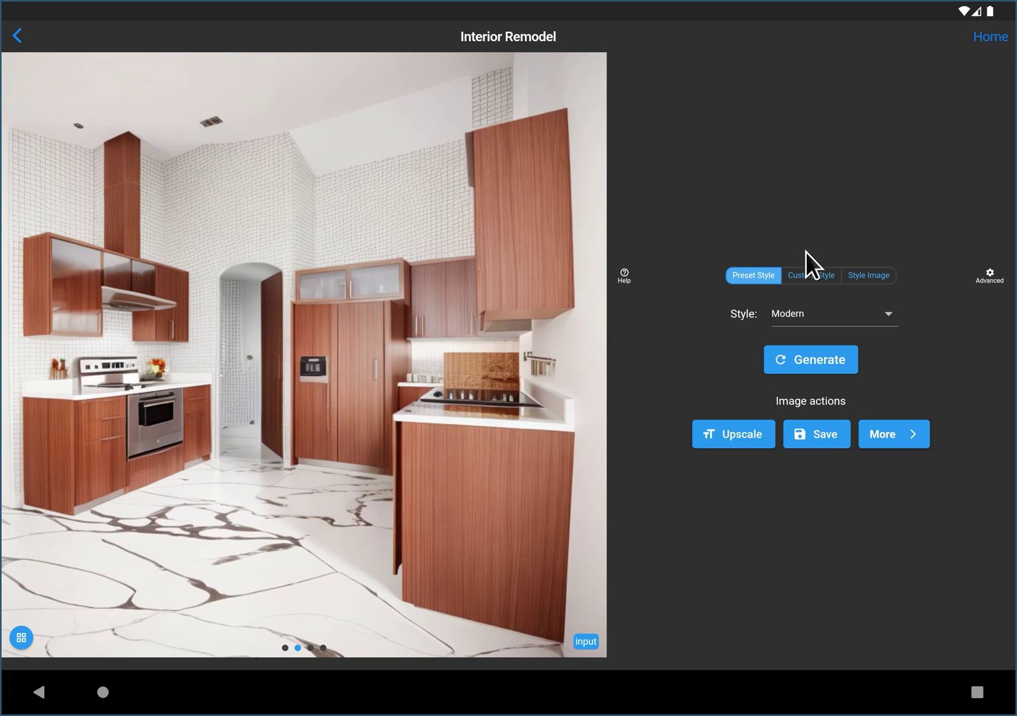
pyautogui.click(812, 316)
pyautogui.moveTo(803, 328); pyautogui.dragTo(799, 181)
pyautogui.click(813, 300)
pyautogui.click(811, 316)
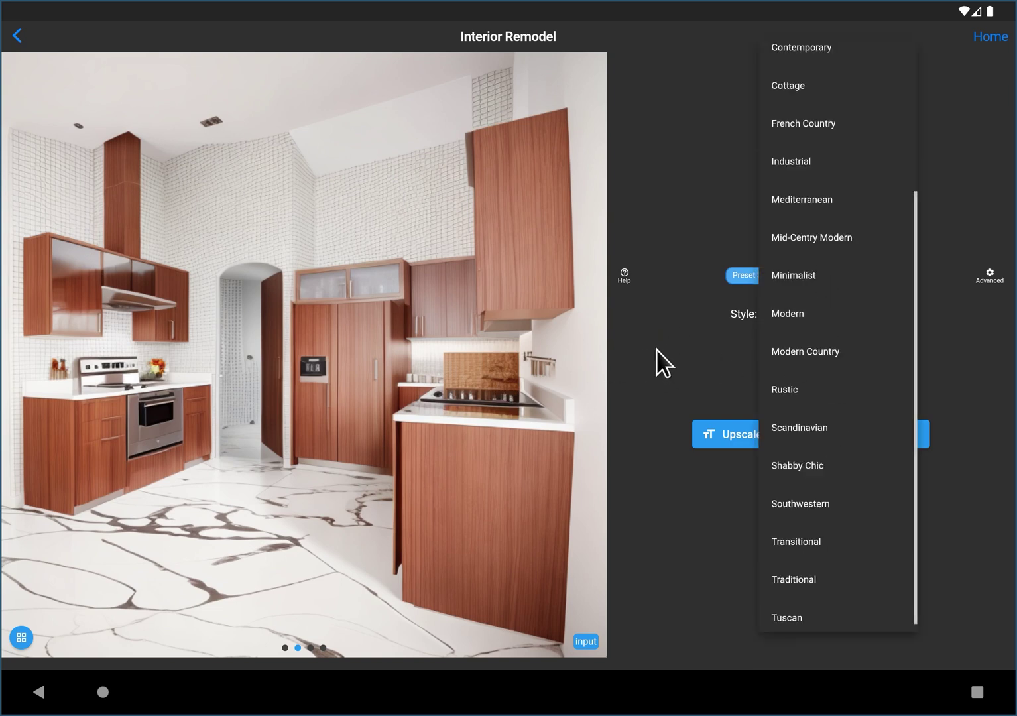
pyautogui.click(763, 311)
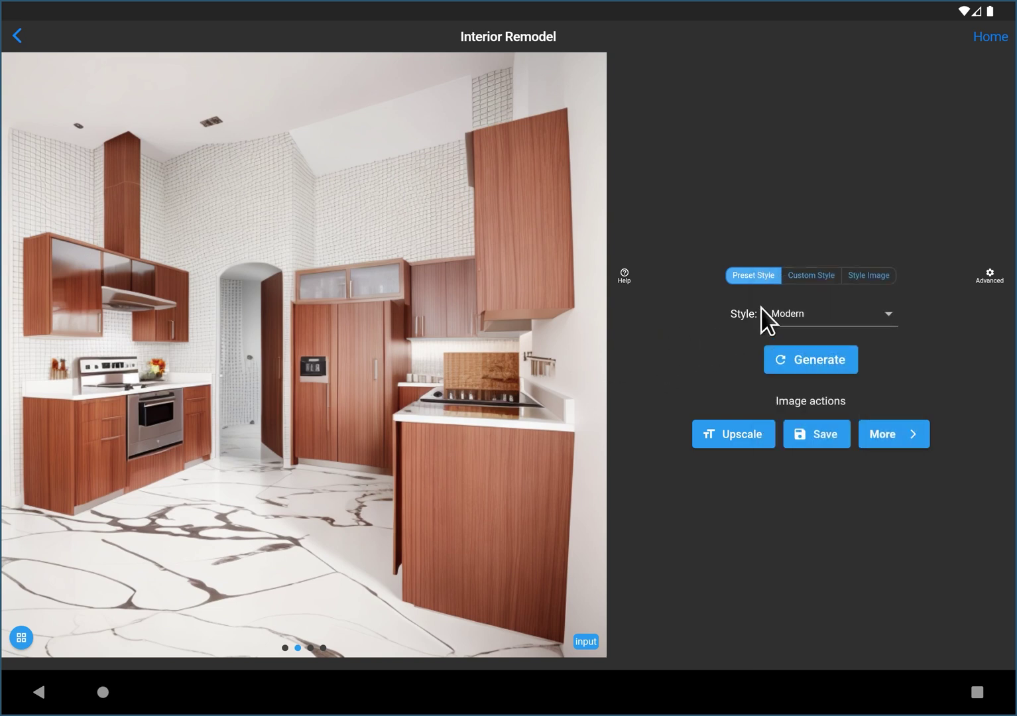
# Step: Append ', granite countertops, dark cabinets' to the Custom Style prompt and generate
pyautogui.click(807, 278)
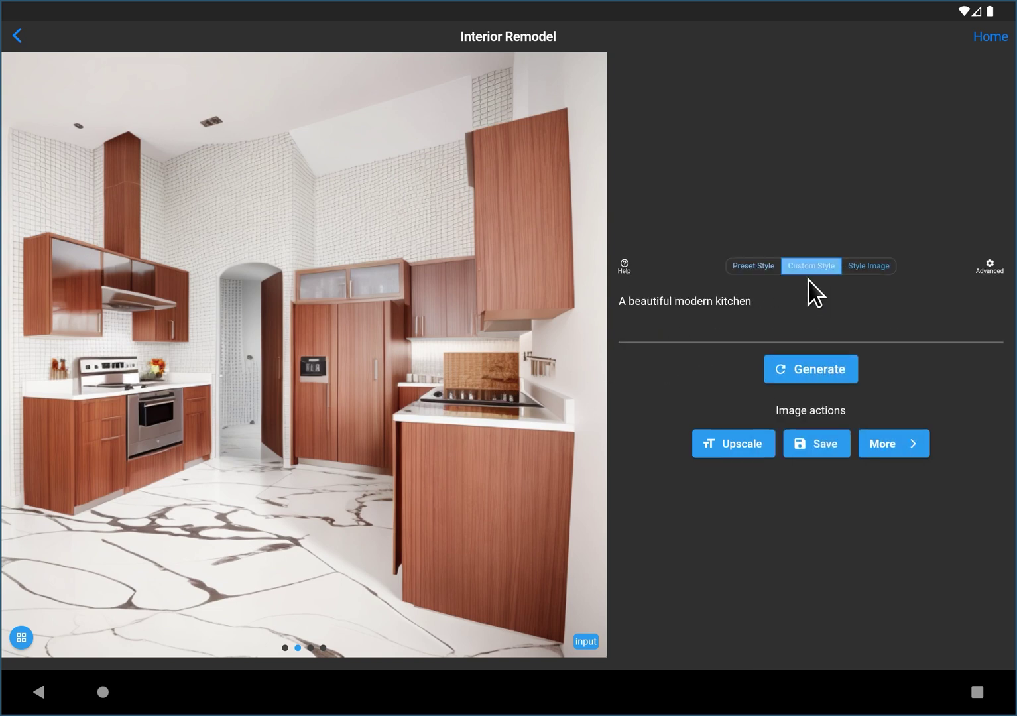
pyautogui.click(793, 311)
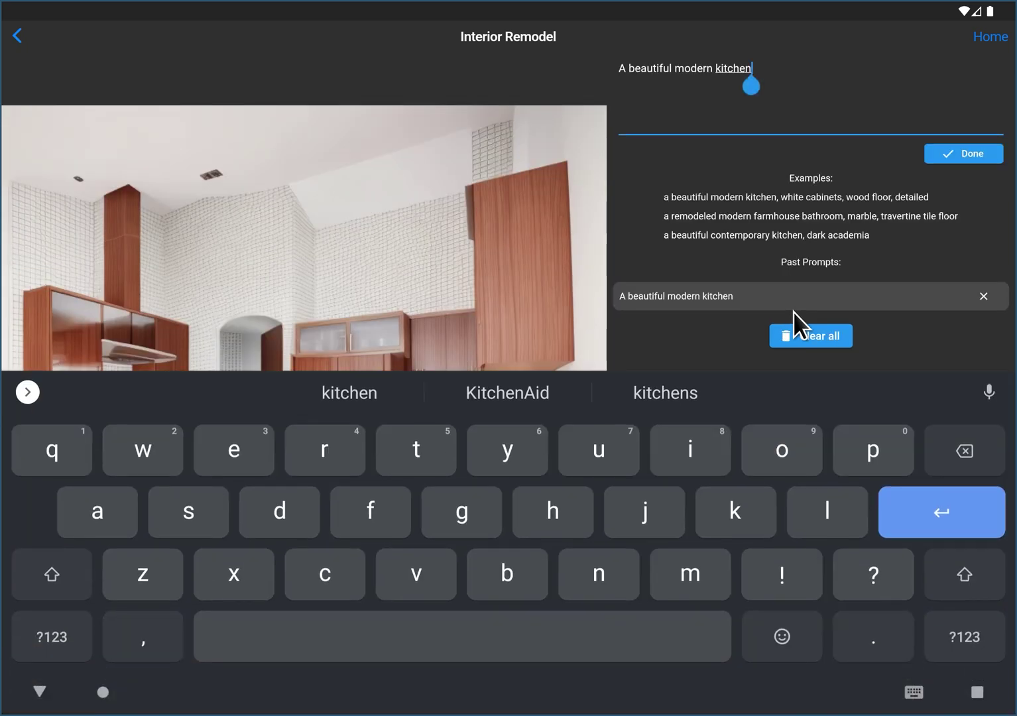
pyautogui.write(', gran')
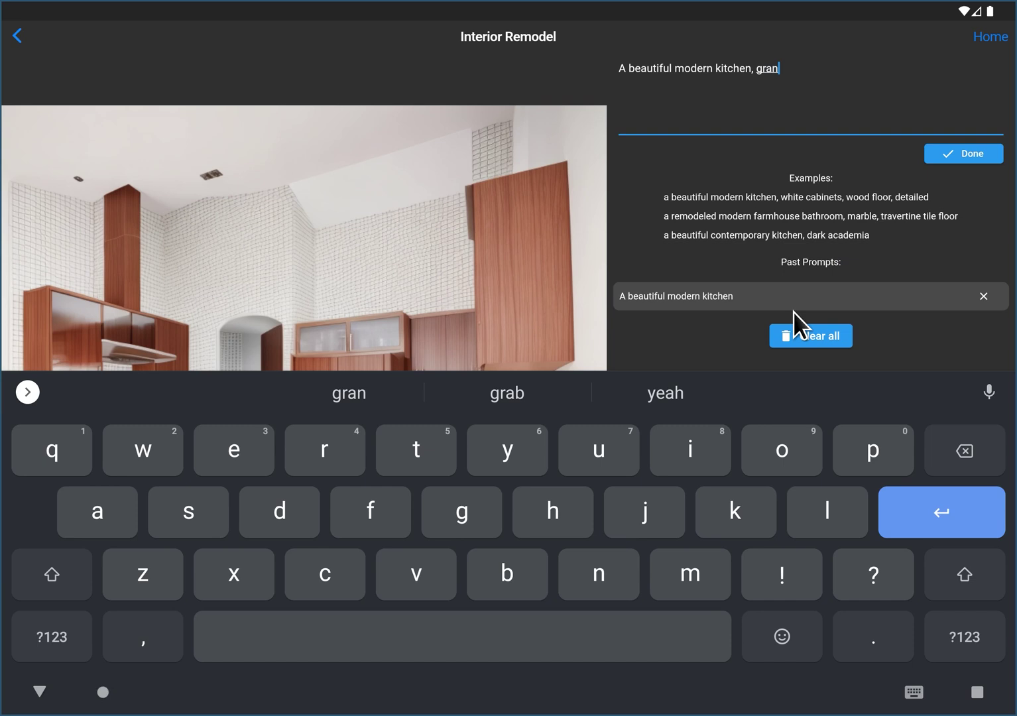
pyautogui.write('ite counter')
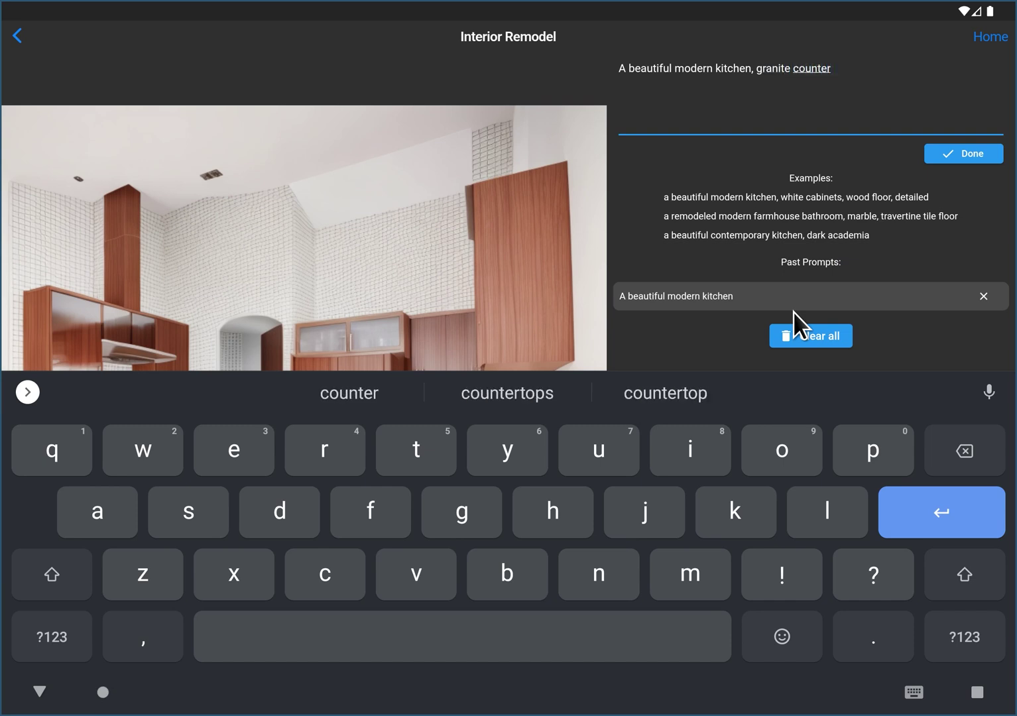
pyautogui.write('tops,')
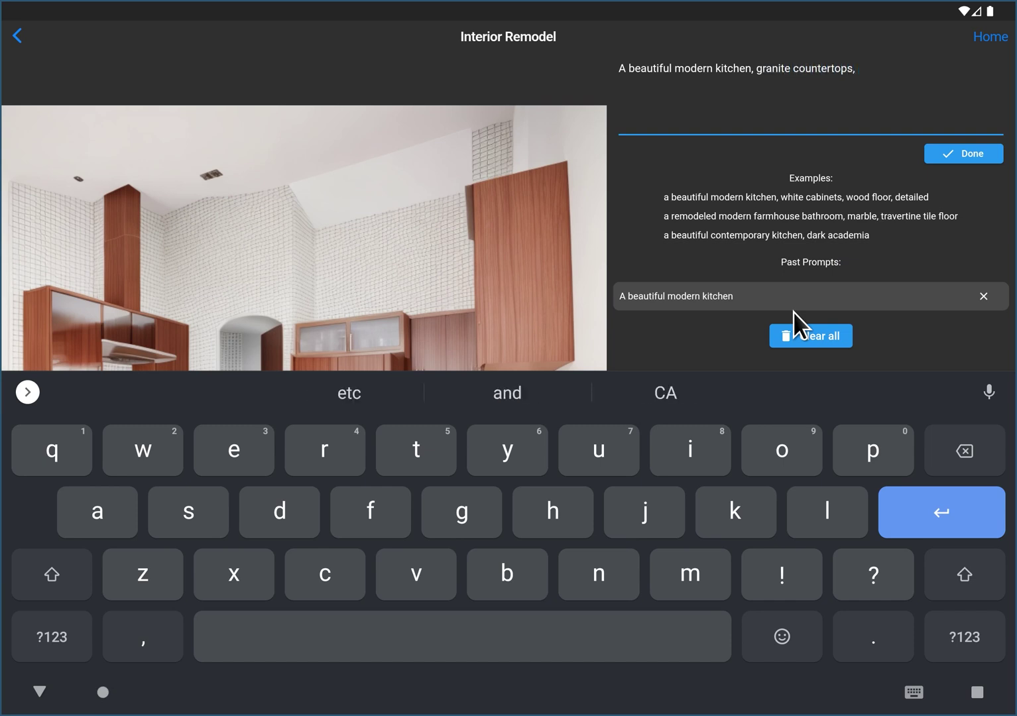
pyautogui.write(' dark ca')
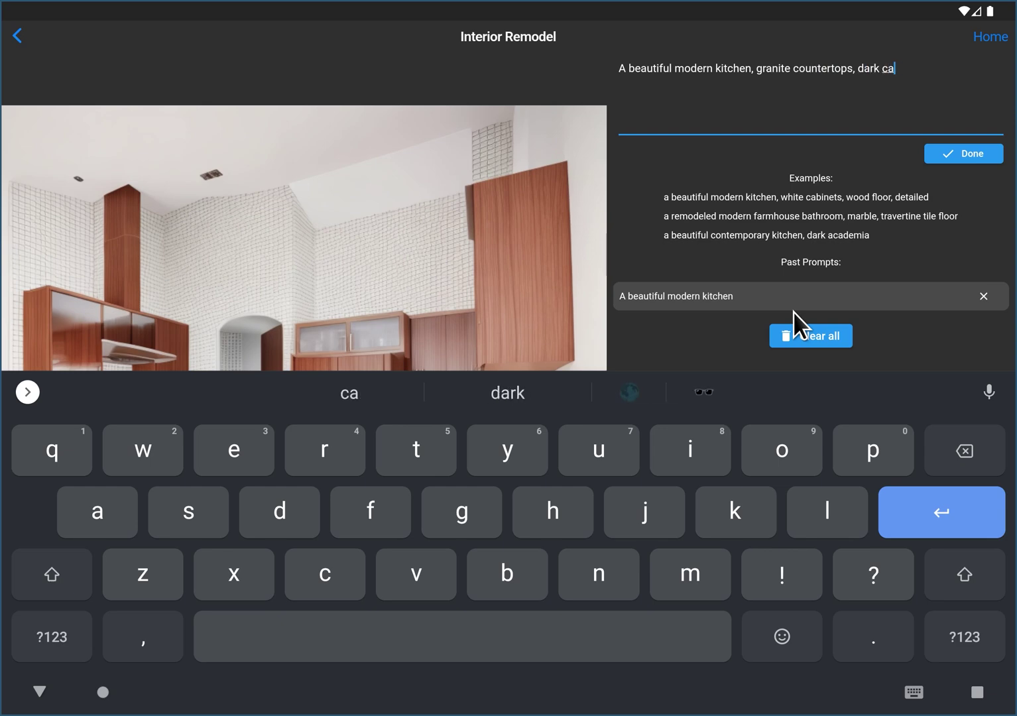
pyautogui.write('binets')
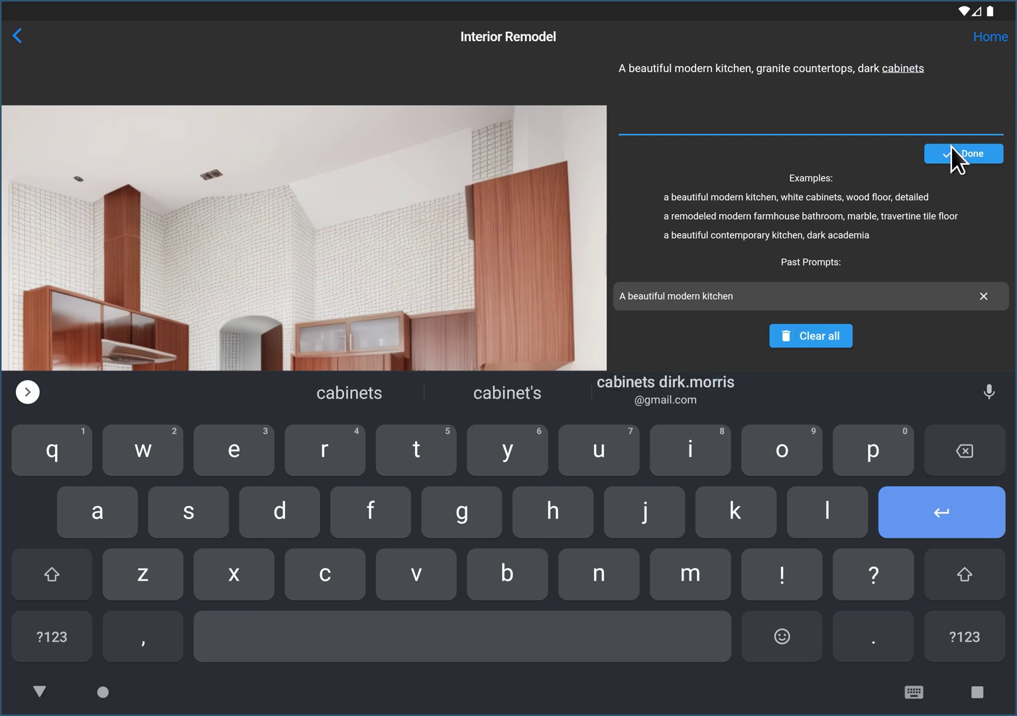
pyautogui.click(953, 149)
pyautogui.click(810, 369)
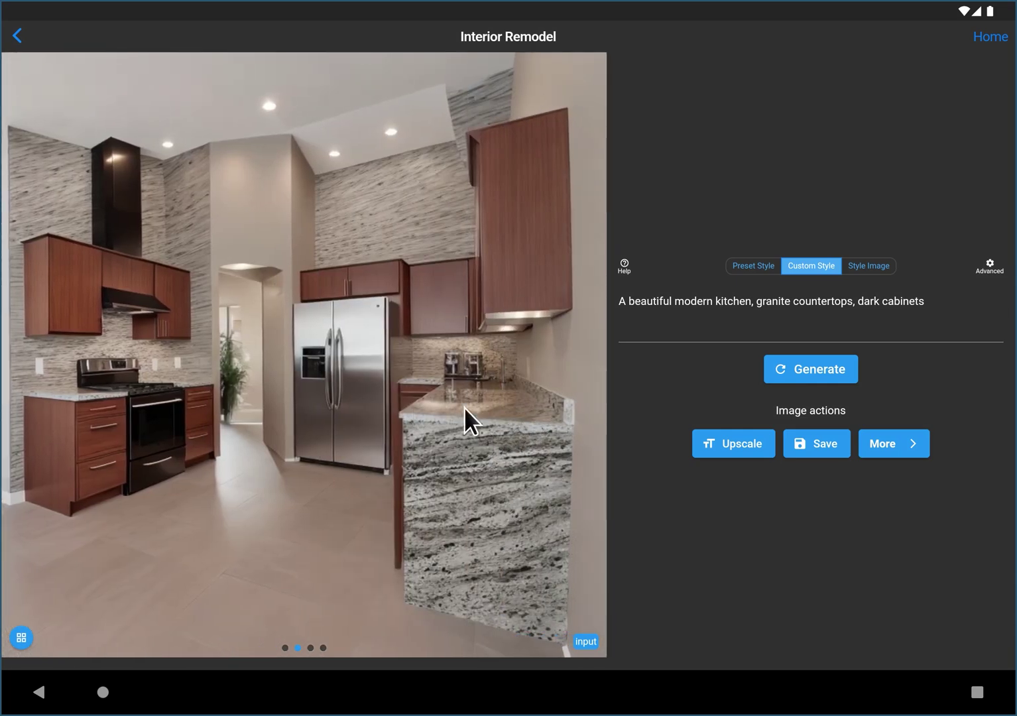
# Step: Browse the prompt-based variations, settling on the third kitchen with brick walls and black countertops
pyautogui.moveTo(521, 440); pyautogui.dragTo(490, 525)
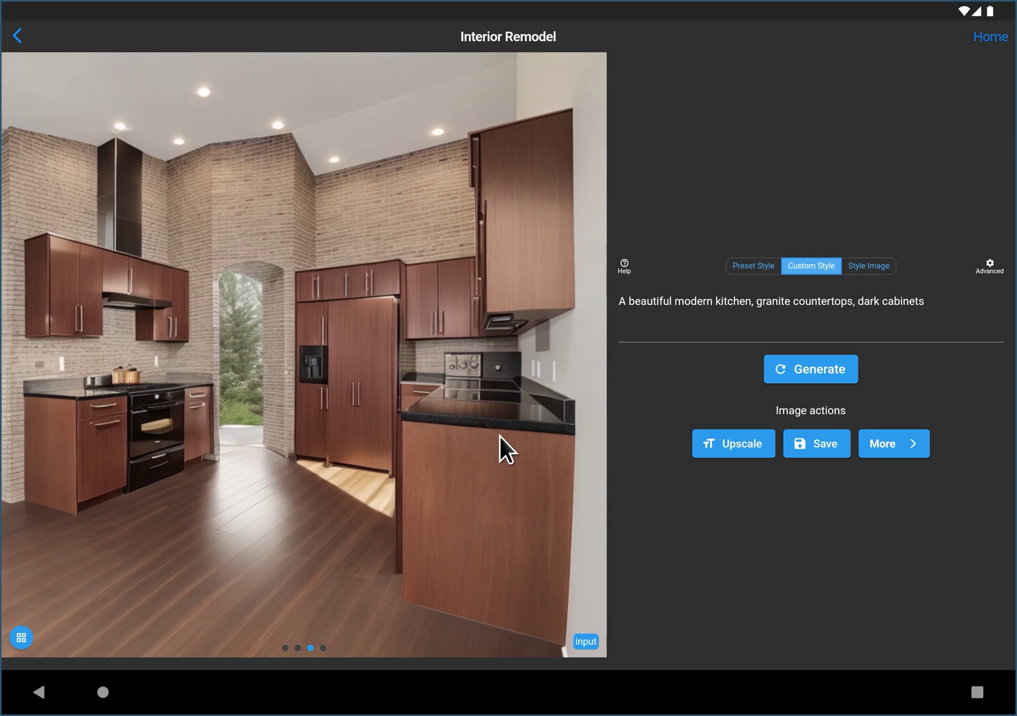
pyautogui.moveTo(490, 421); pyautogui.dragTo(106, 432)
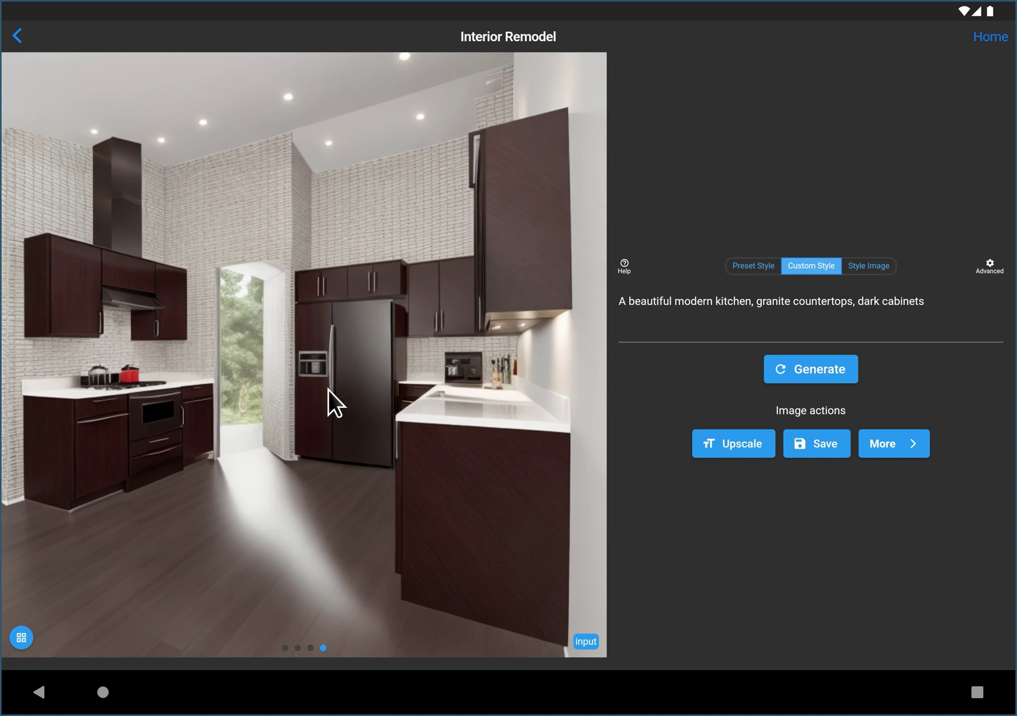
pyautogui.moveTo(236, 424); pyautogui.dragTo(580, 404)
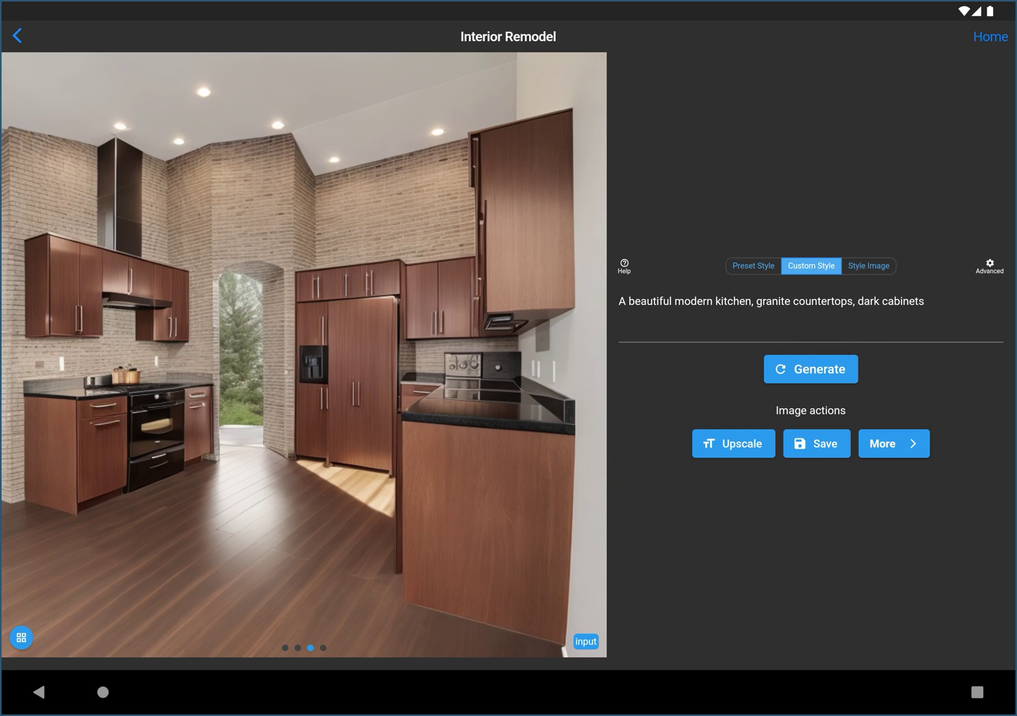
# Step: Load the grey-blue kitchen sample as the Style Image reference
pyautogui.click(871, 267)
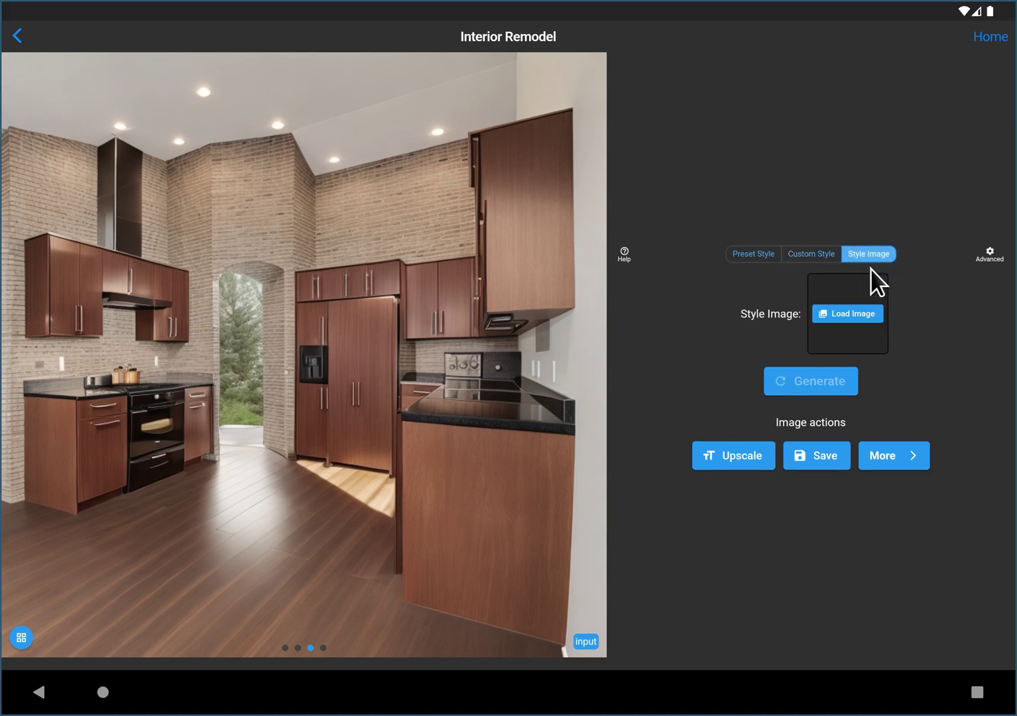
pyautogui.click(587, 641)
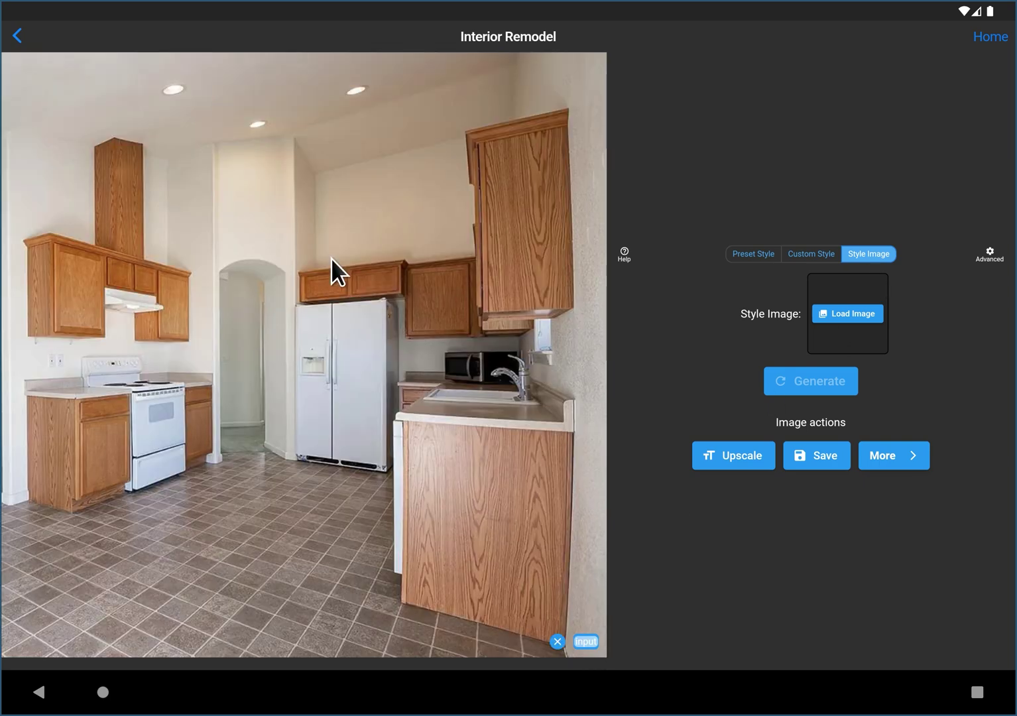
pyautogui.click(856, 315)
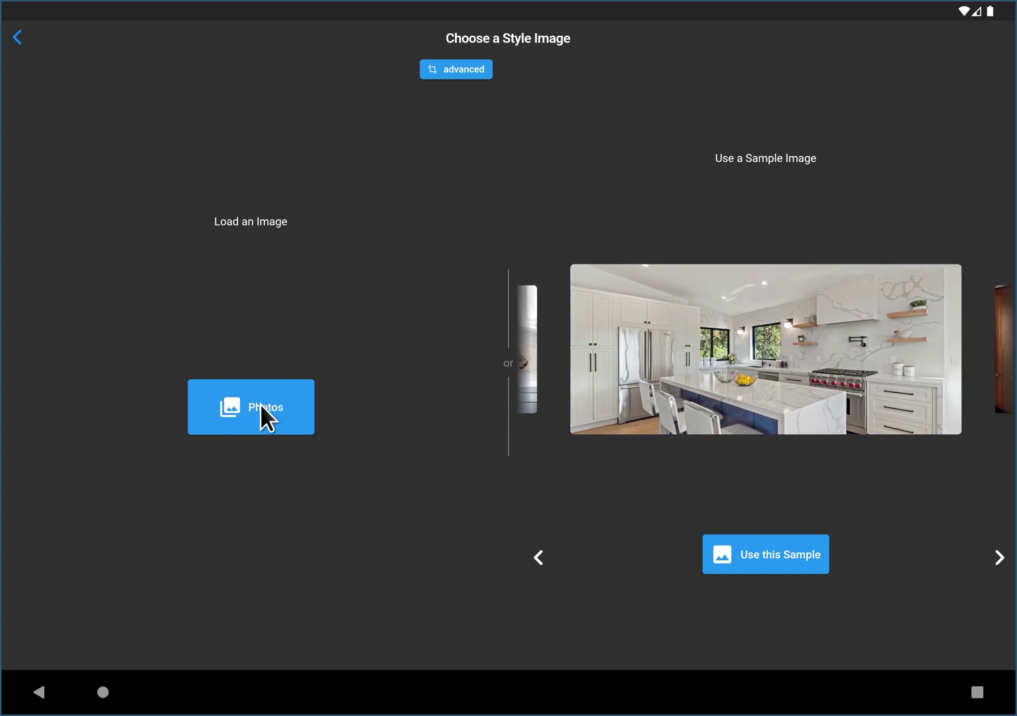
pyautogui.moveTo(774, 331); pyautogui.dragTo(877, 424)
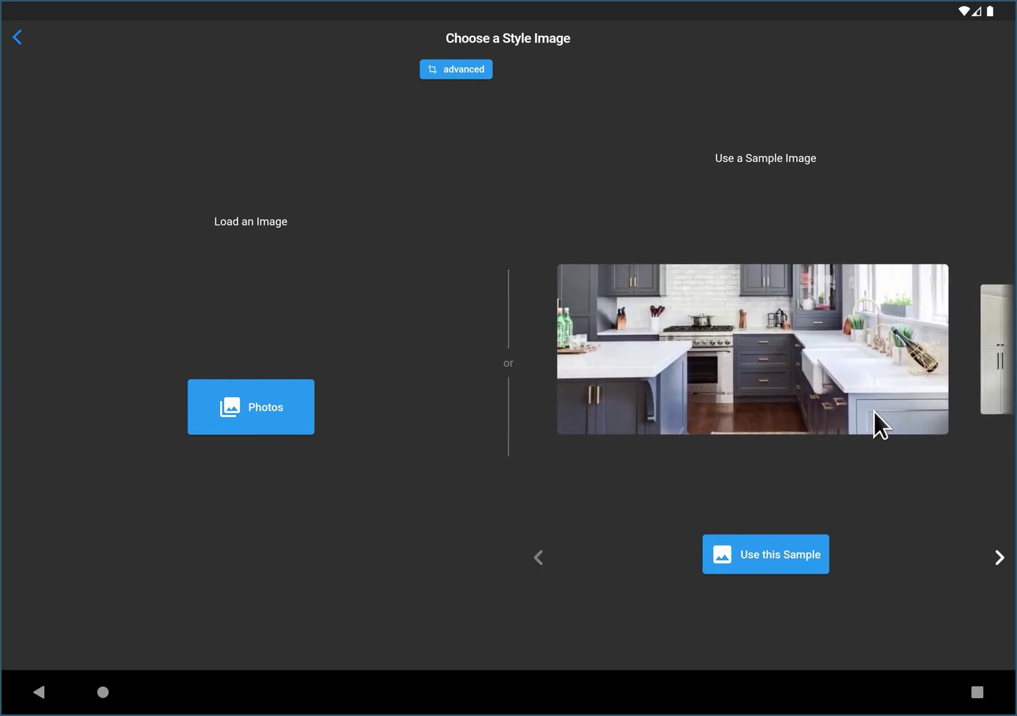
pyautogui.click(749, 353)
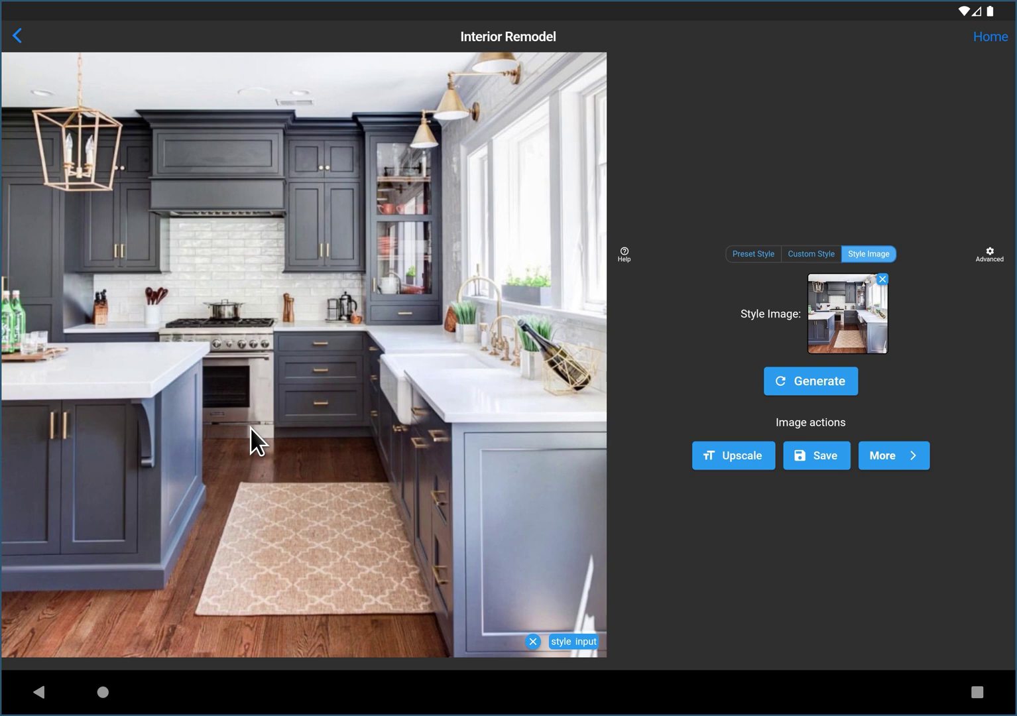
# Step: Generate style-image remodels and compare them with the style reference and original photo
pyautogui.click(802, 381)
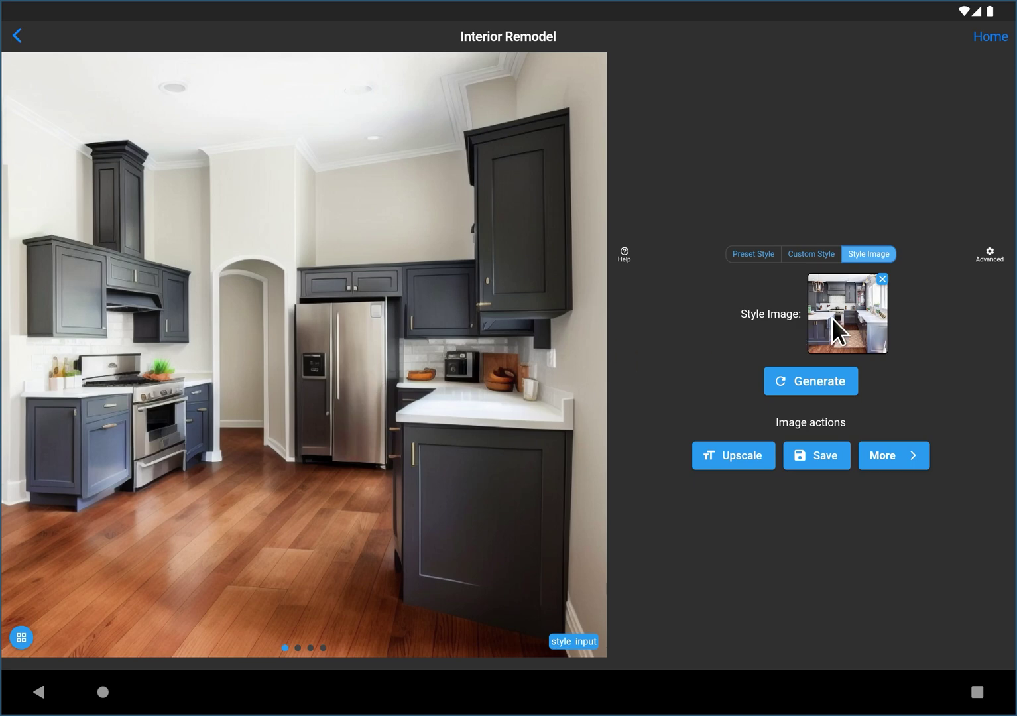
pyautogui.click(559, 642)
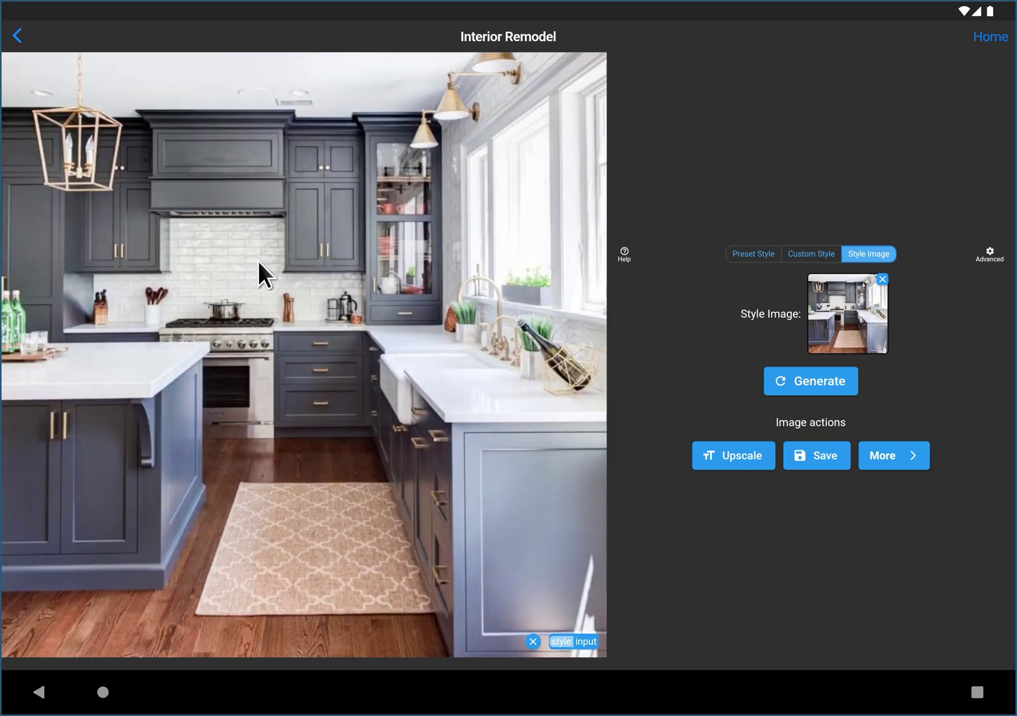
pyautogui.click(587, 642)
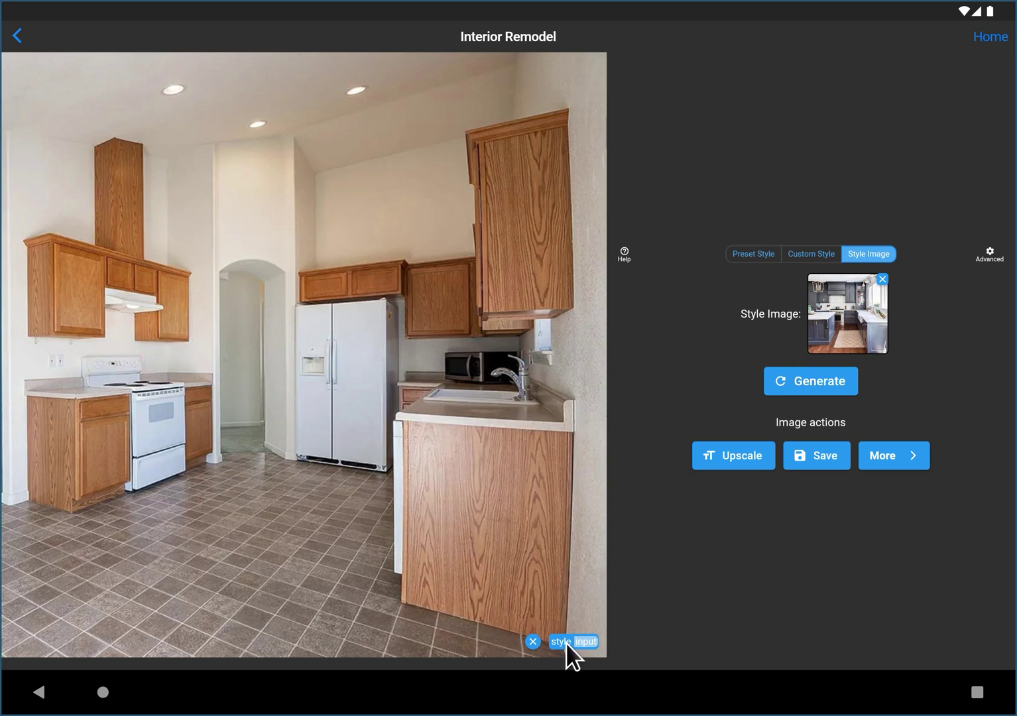
pyautogui.click(535, 643)
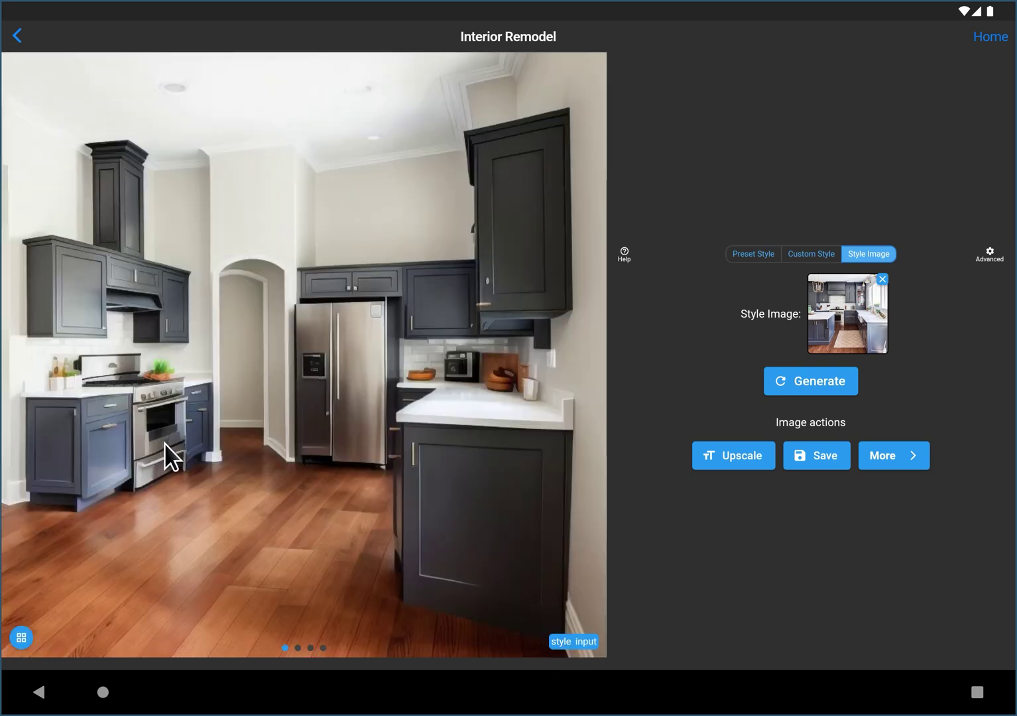
# Step: Browse the four grey-cabinet, wood-floor results and return to the first
pyautogui.moveTo(382, 388); pyautogui.dragTo(219, 402)
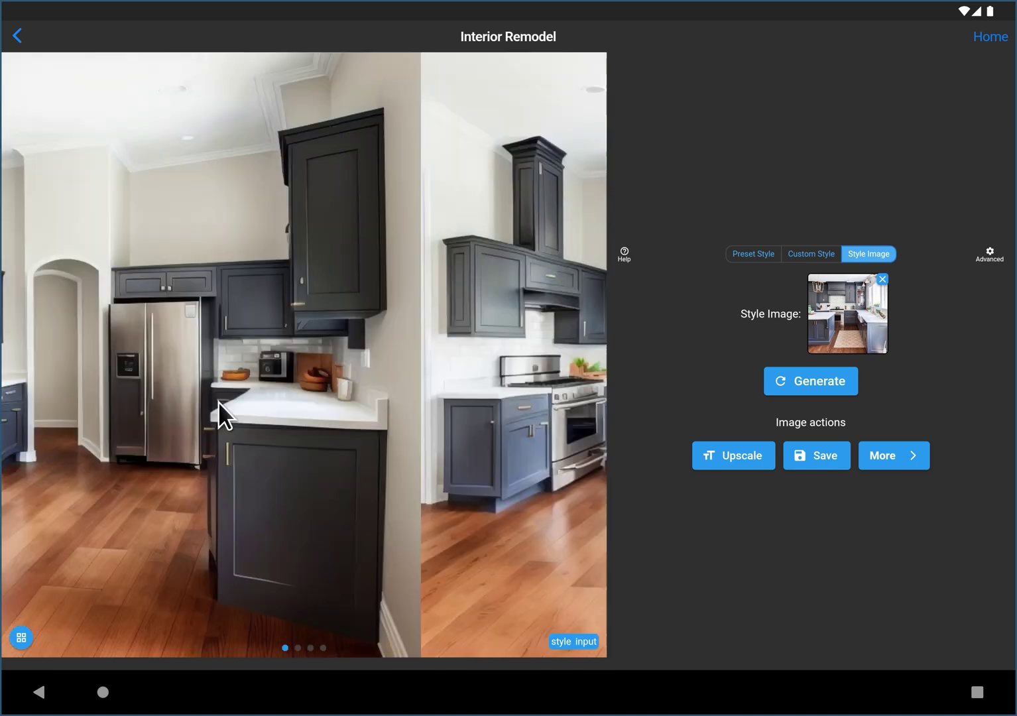
pyautogui.moveTo(510, 443); pyautogui.dragTo(159, 414)
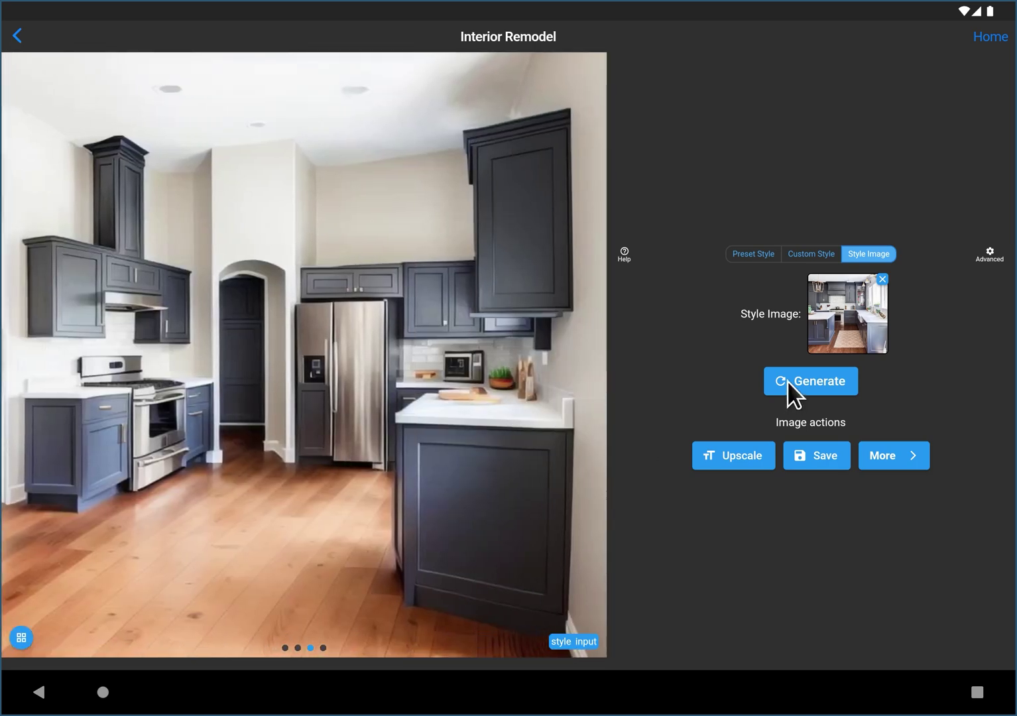
pyautogui.moveTo(297, 488); pyautogui.dragTo(337, 488)
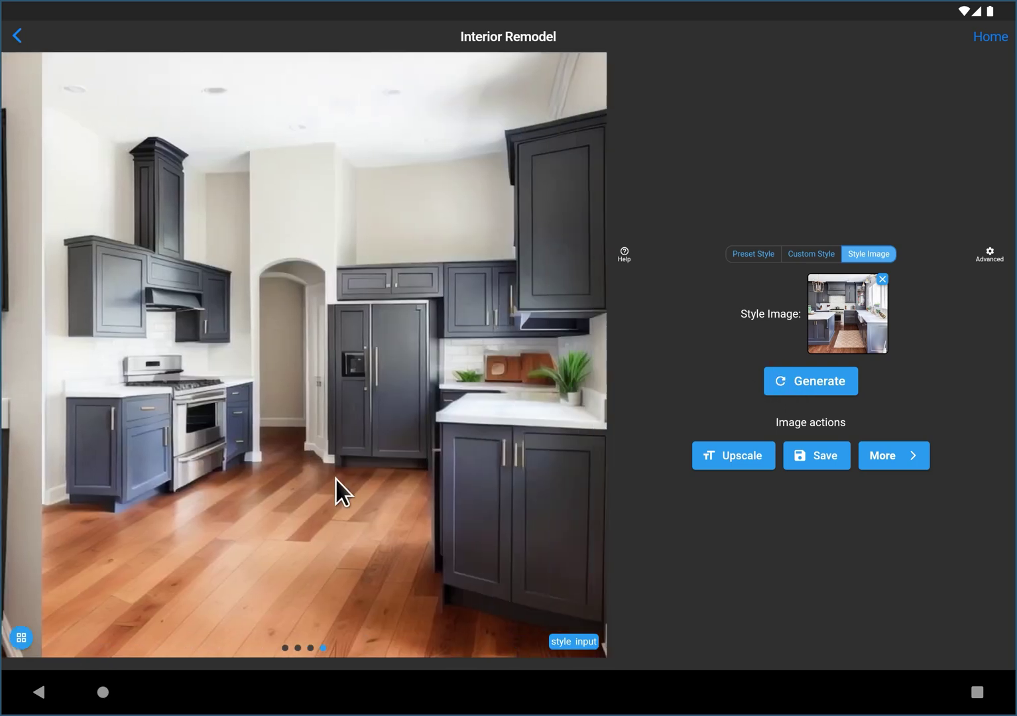
pyautogui.moveTo(329, 420); pyautogui.dragTo(523, 426)
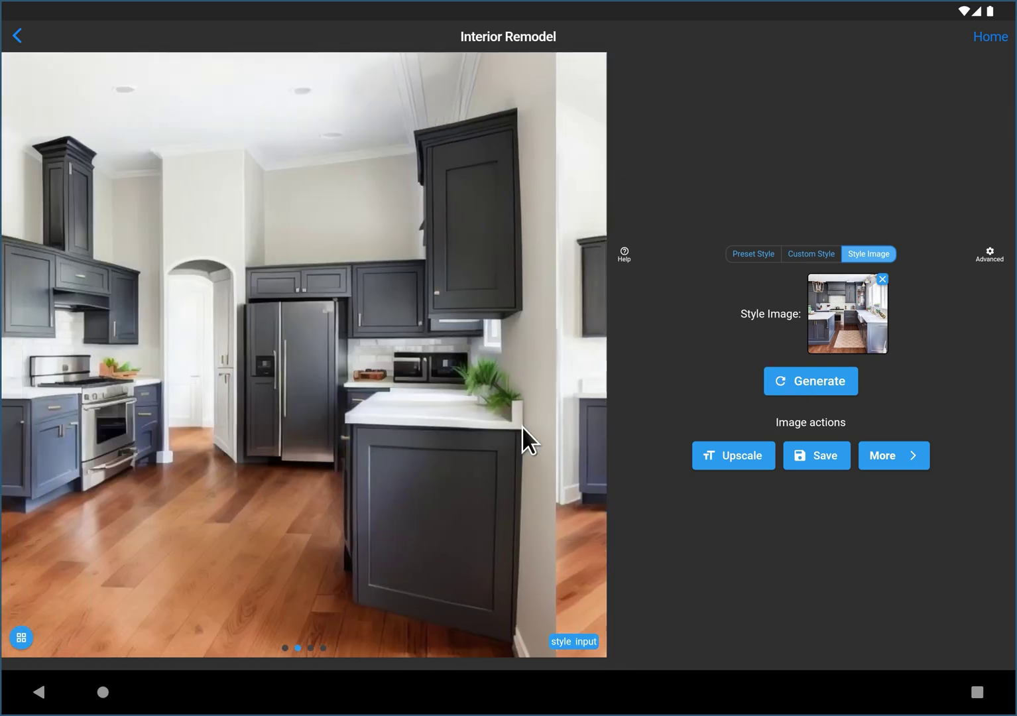
pyautogui.moveTo(213, 419); pyautogui.dragTo(534, 431)
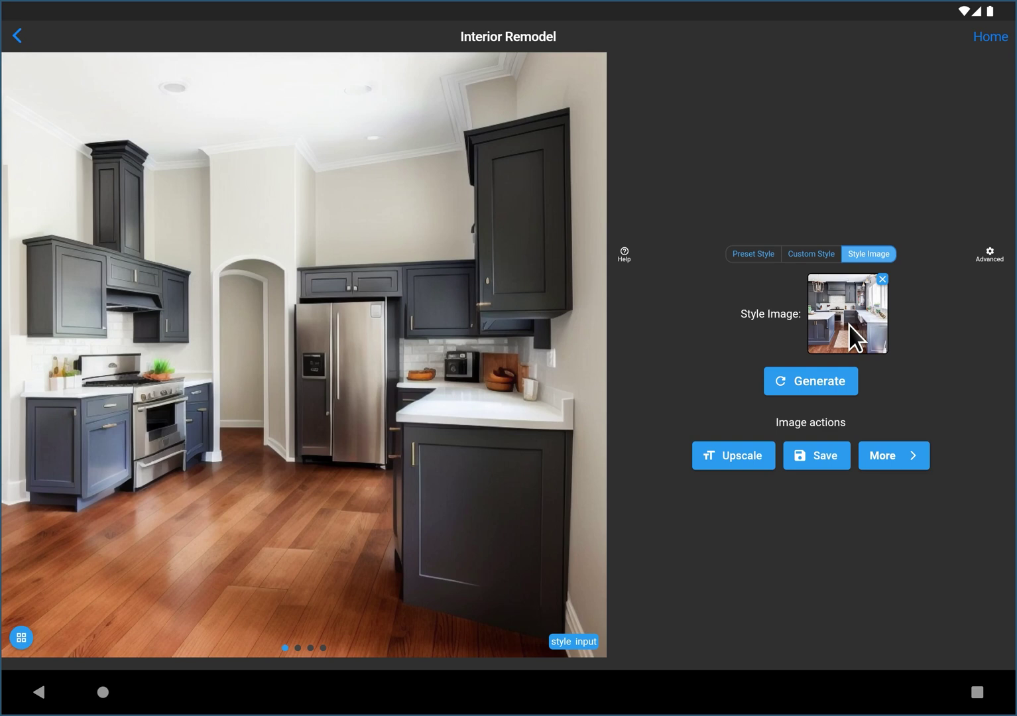
# Step: Regenerate Modern preset remodels from the original photo and view the third, white-marble-floor result
pyautogui.click(751, 254)
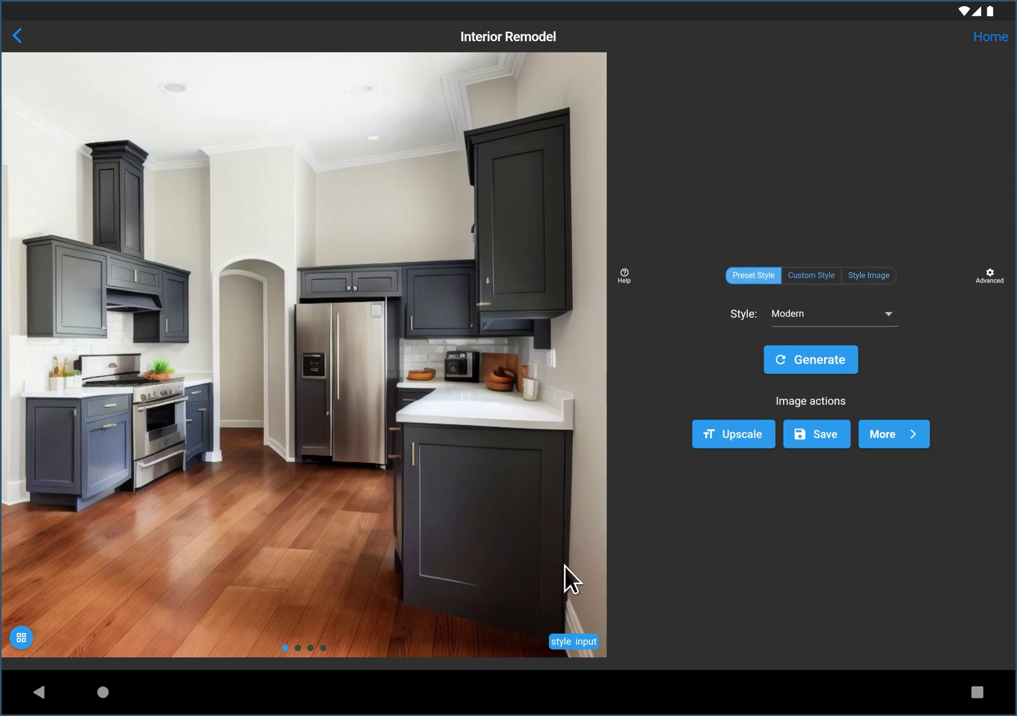
pyautogui.click(591, 642)
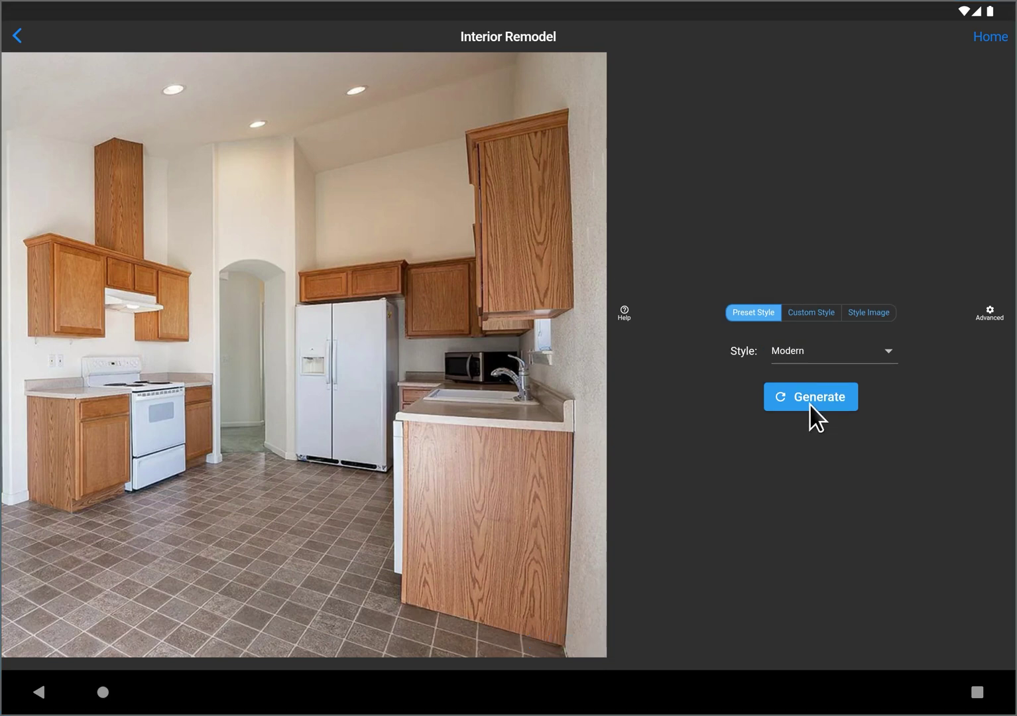
pyautogui.click(811, 402)
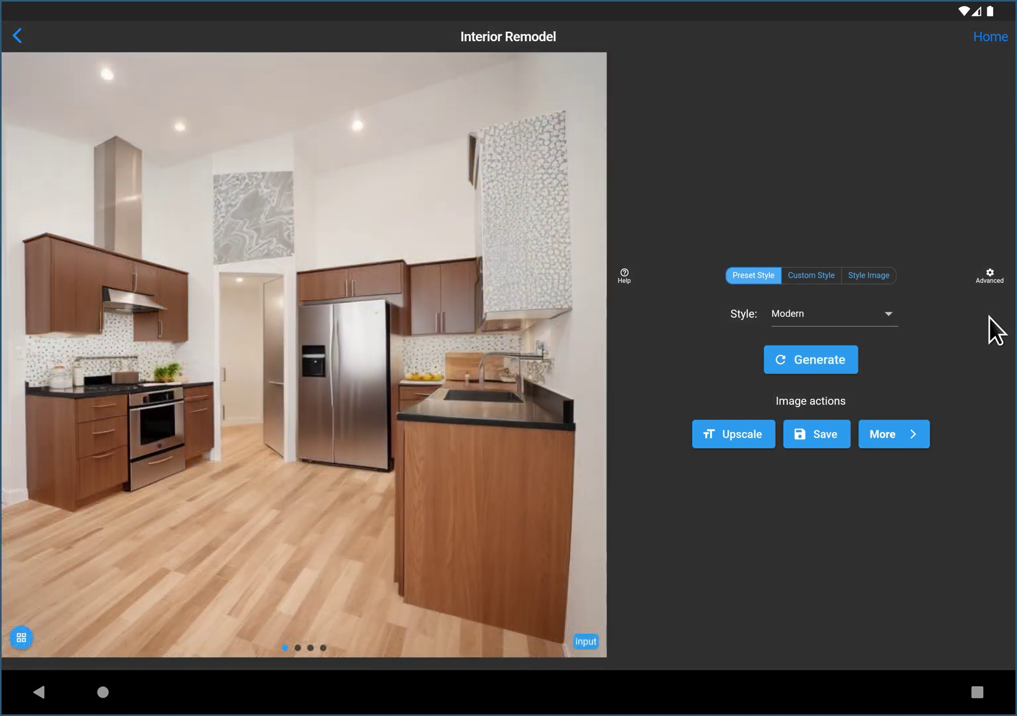
pyautogui.moveTo(464, 390); pyautogui.dragTo(148, 387)
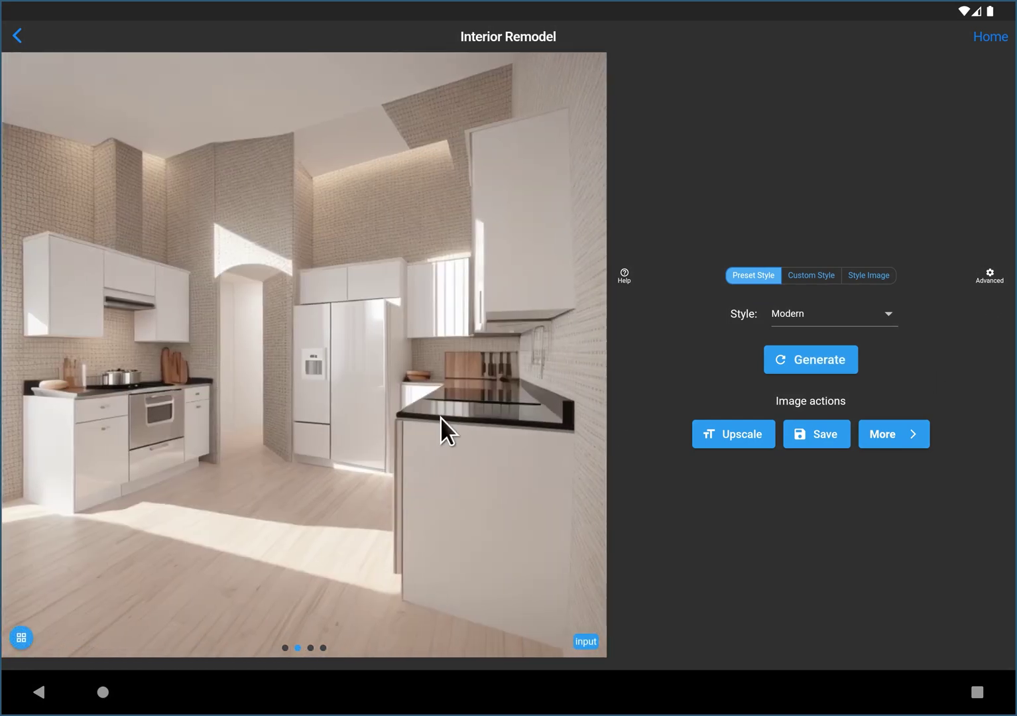
pyautogui.moveTo(447, 427); pyautogui.dragTo(136, 410)
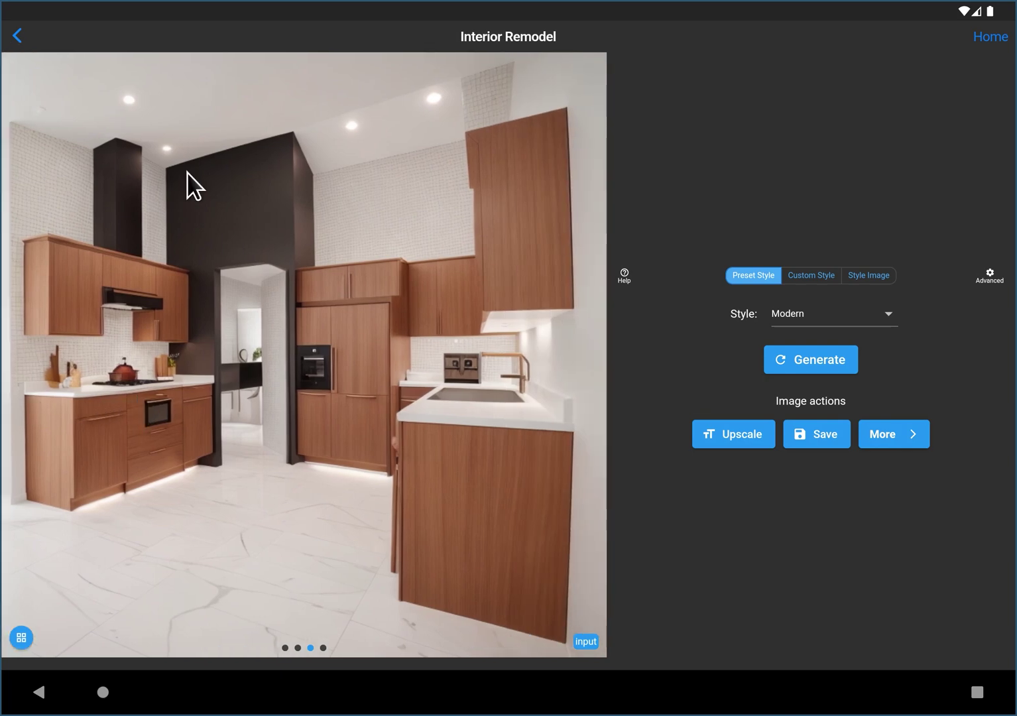
pyautogui.moveTo(470, 428); pyautogui.dragTo(257, 455)
# Step: Save the marble-floor render, upscale it, and save the upscaled version to the gallery
pyautogui.click(813, 442)
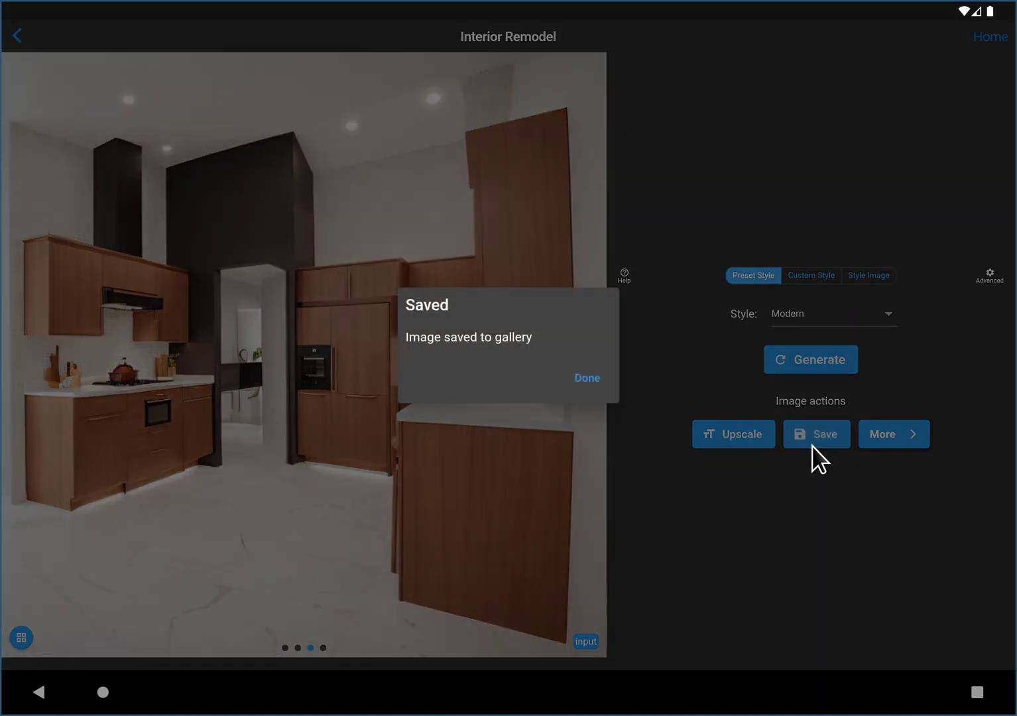
pyautogui.click(588, 379)
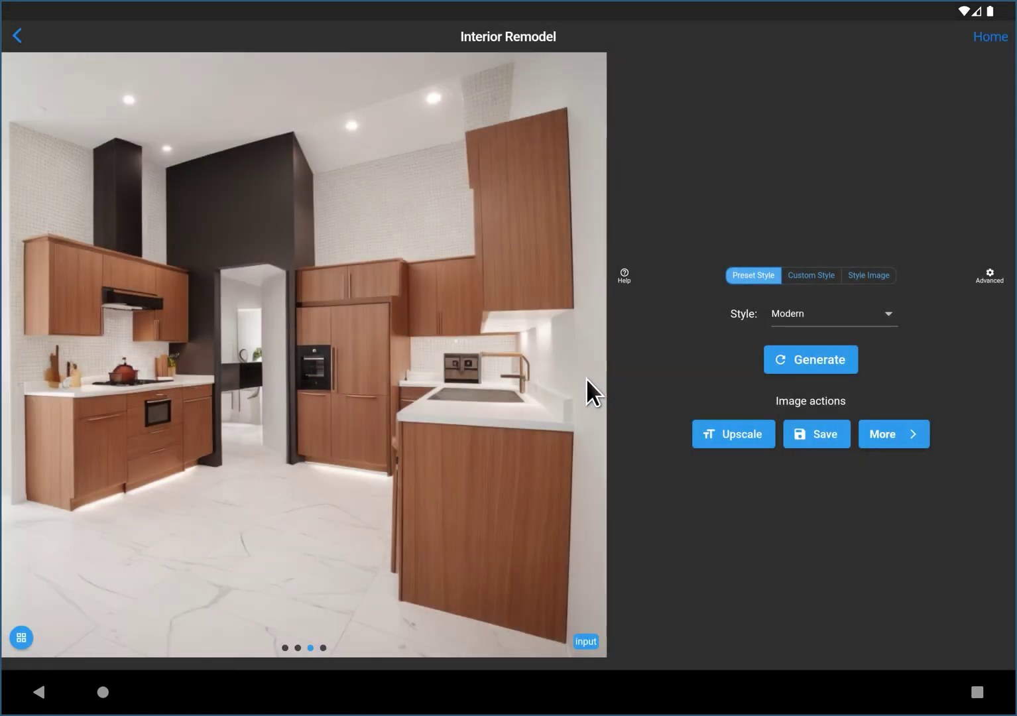
pyautogui.click(724, 435)
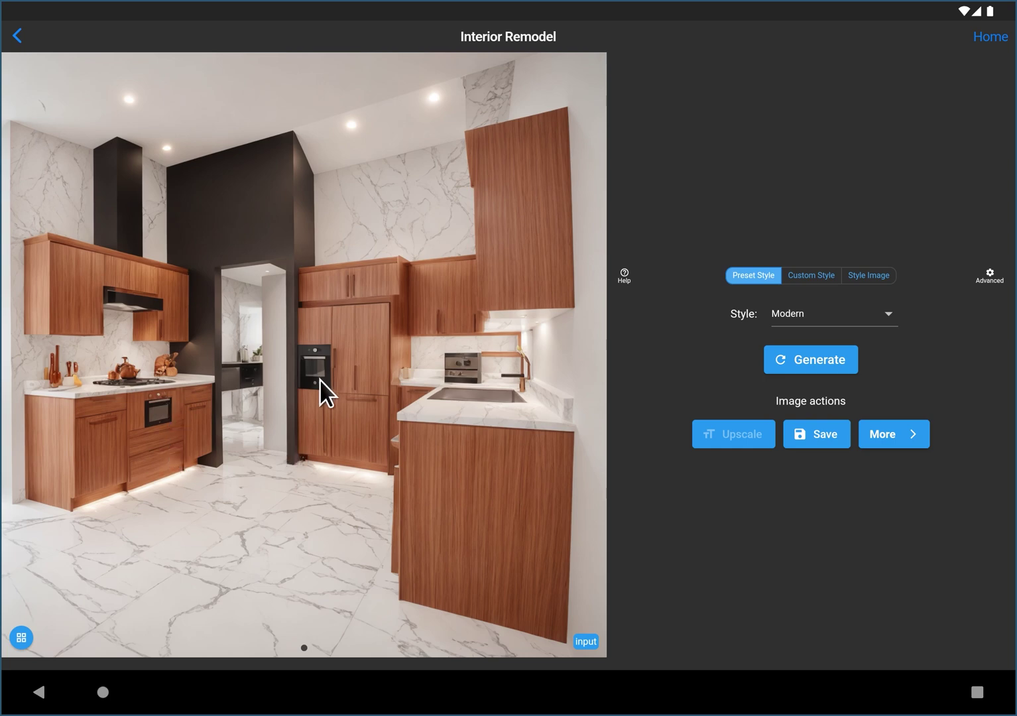
pyautogui.click(814, 443)
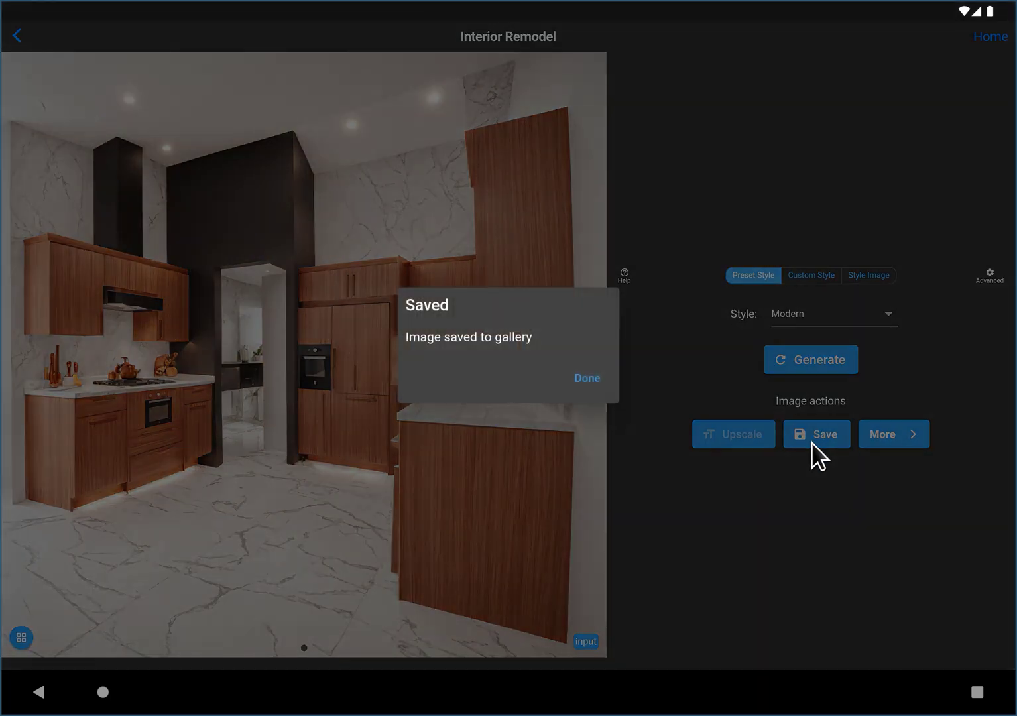
pyautogui.click(594, 385)
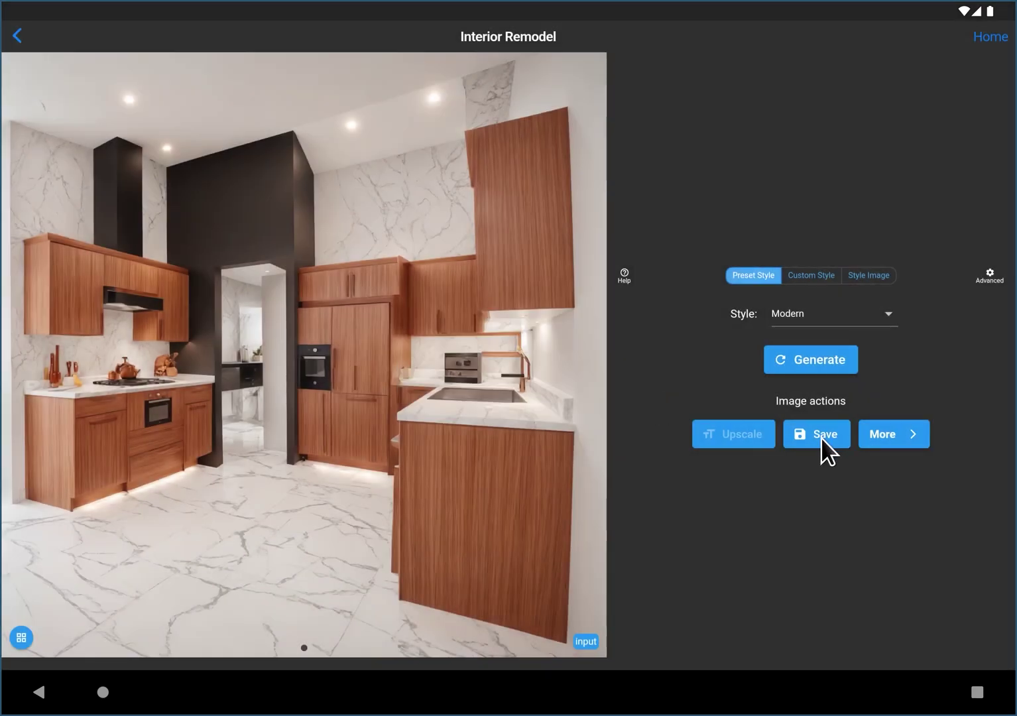
# Step: In the advanced settings, try room type Room (Generic), then set it back to Kitchen
pyautogui.click(990, 277)
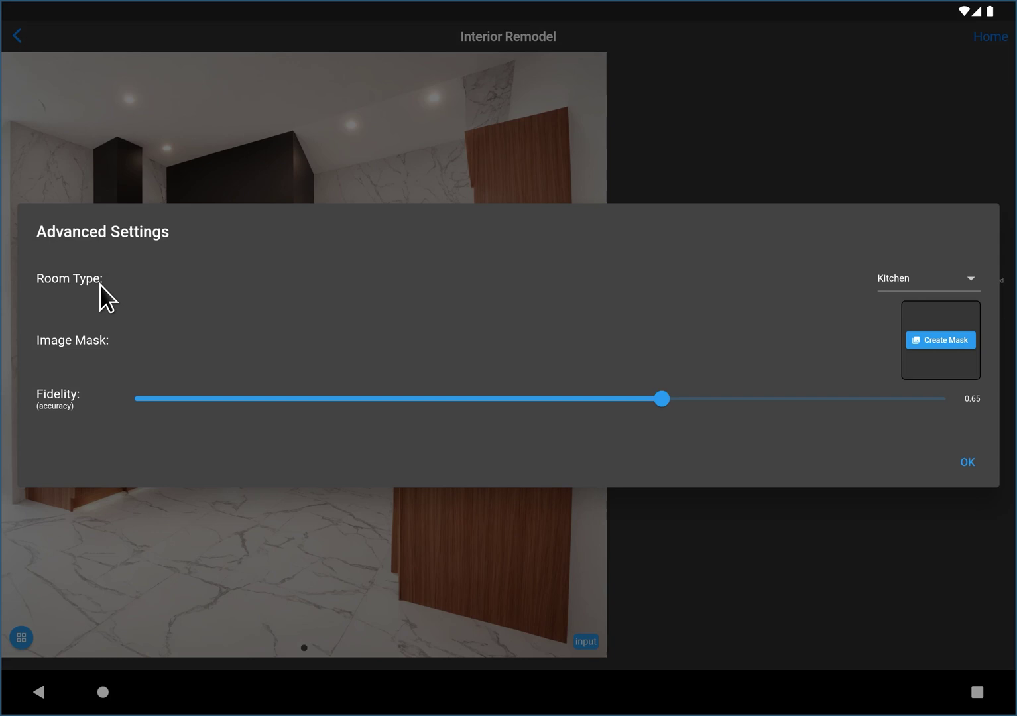
pyautogui.click(900, 283)
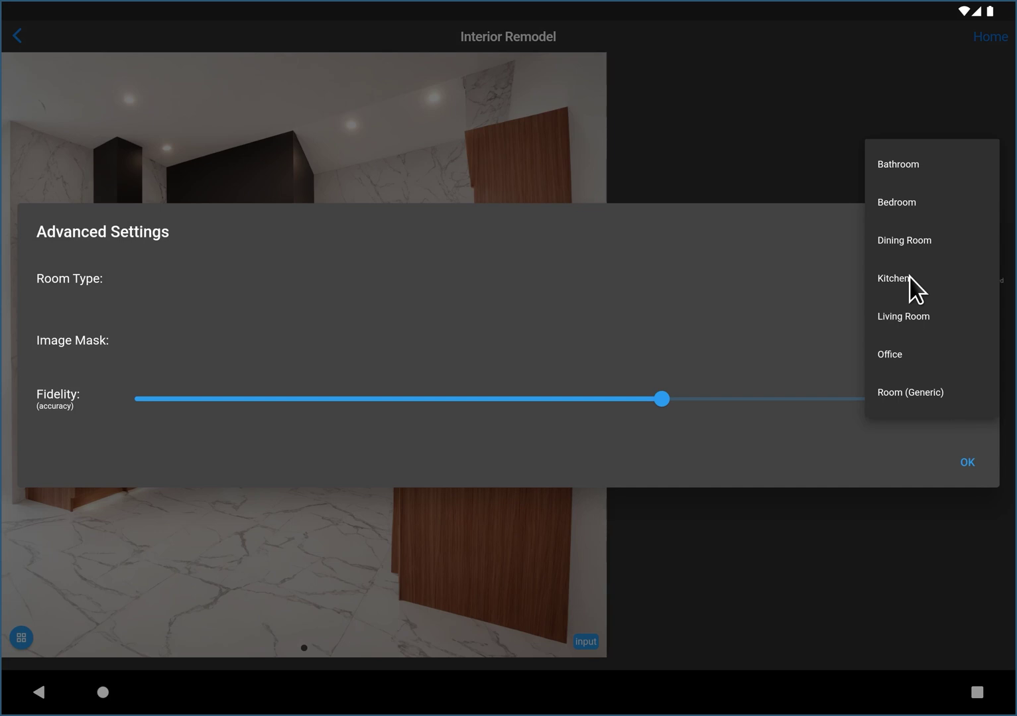
pyautogui.click(920, 394)
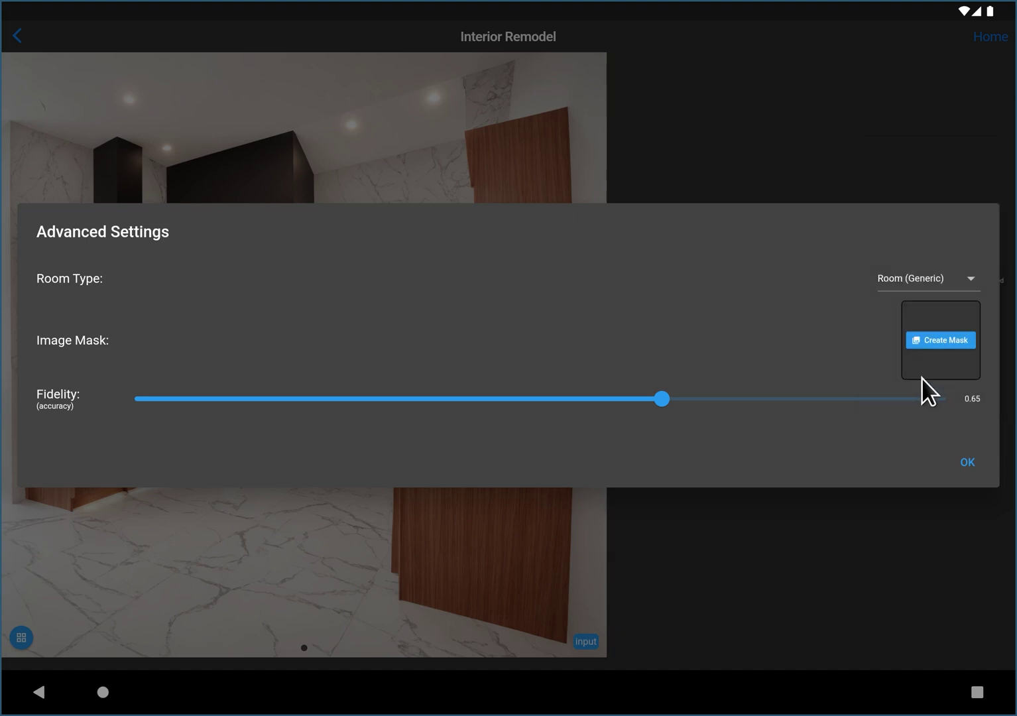
pyautogui.click(928, 278)
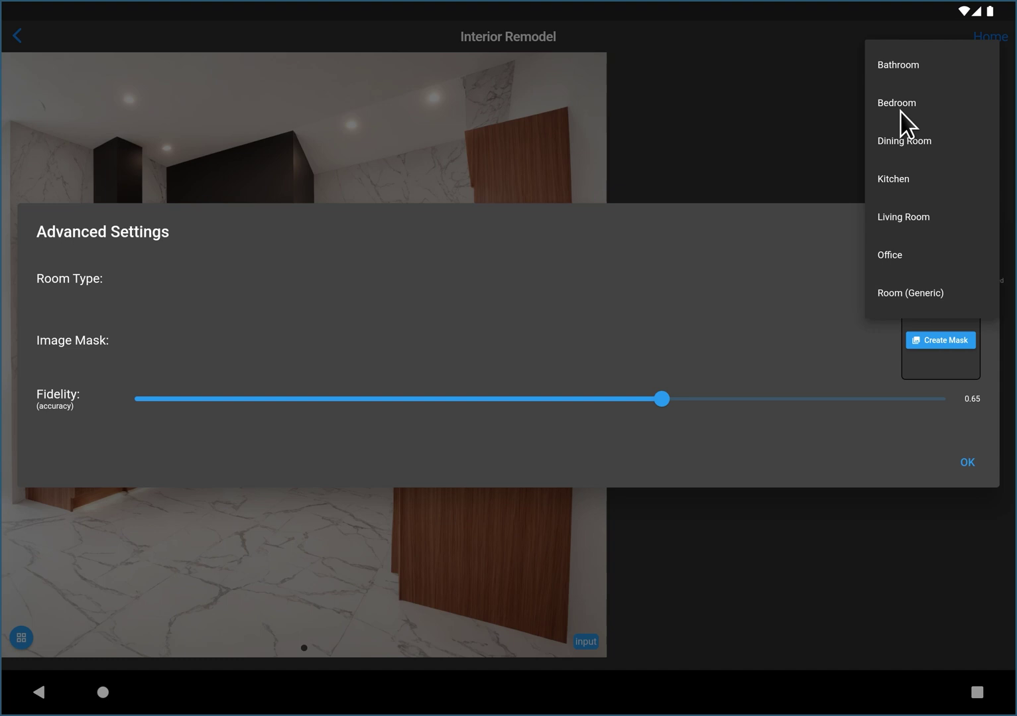
pyautogui.click(915, 293)
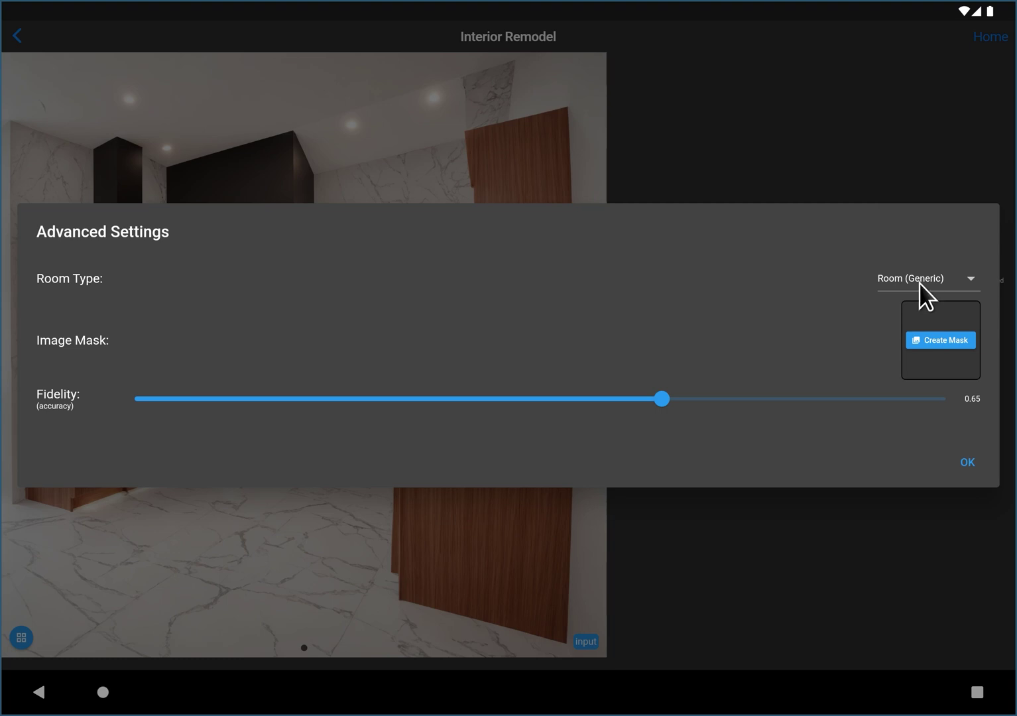
pyautogui.click(924, 279)
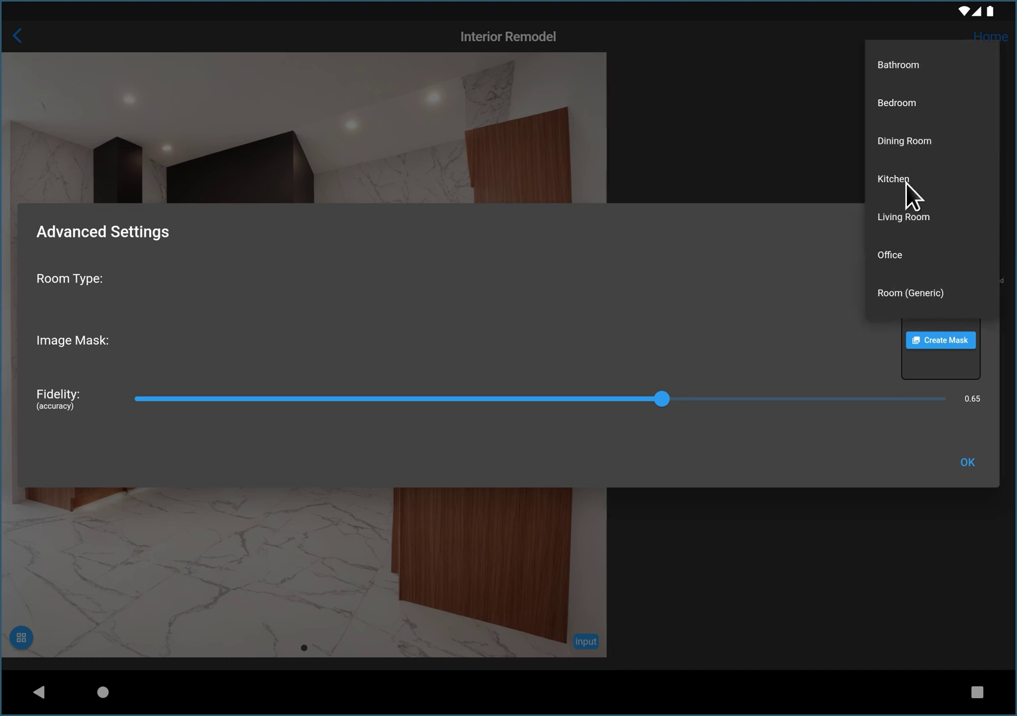
pyautogui.click(902, 181)
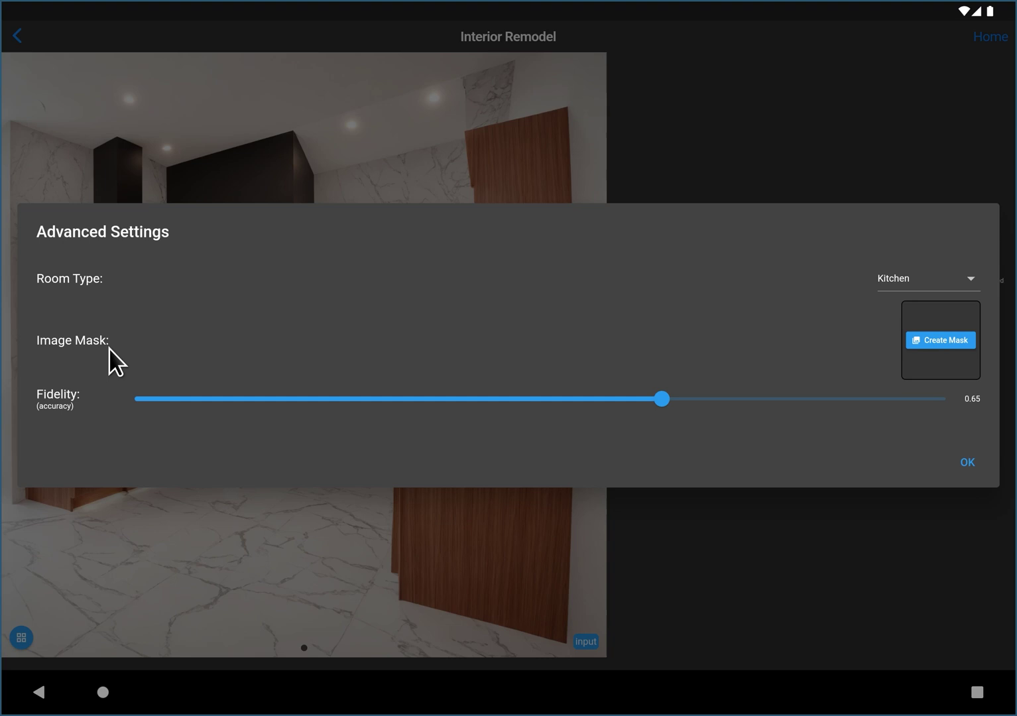
# Step: Start a mask set to Retain Painted Area and widen the brush
pyautogui.click(929, 341)
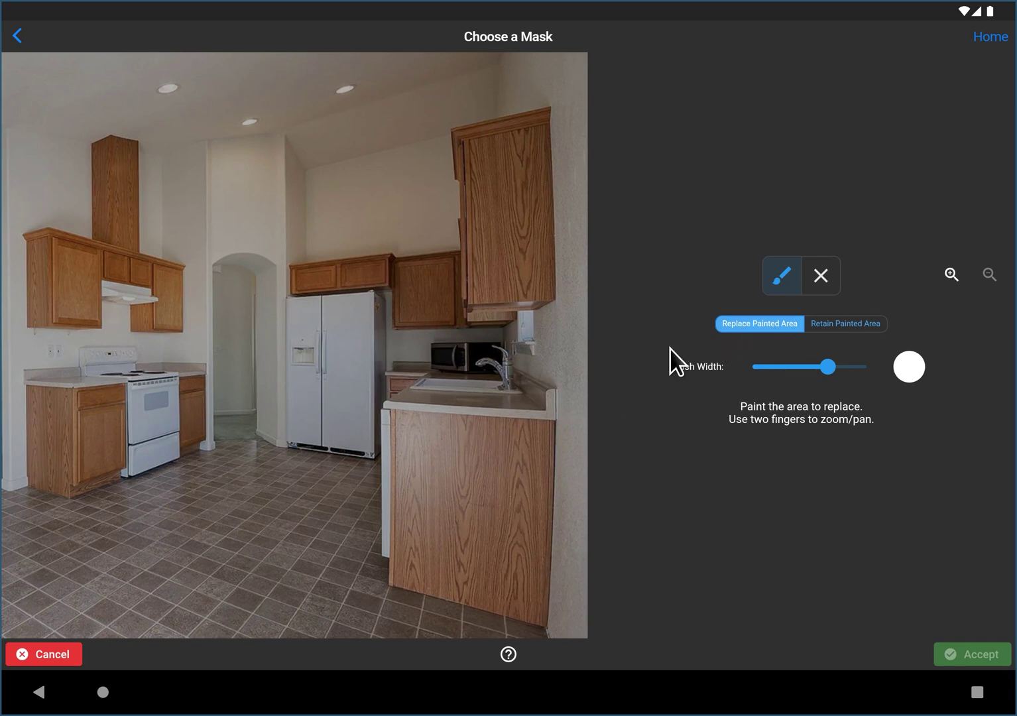
pyautogui.click(840, 323)
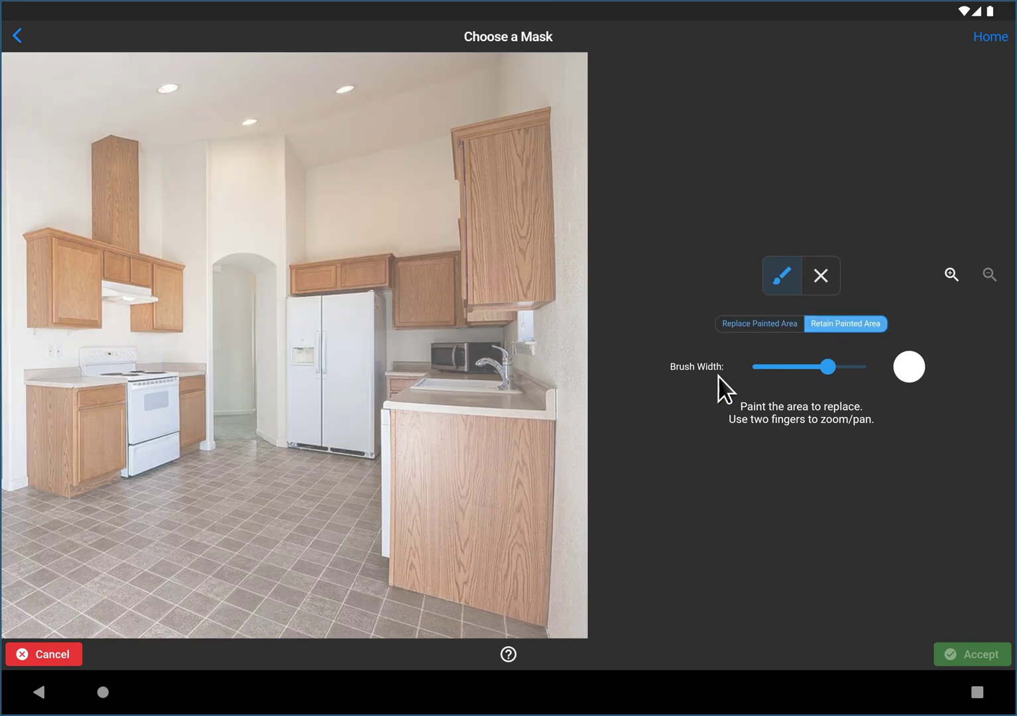
pyautogui.moveTo(837, 364); pyautogui.dragTo(844, 366)
# Step: Paint the mask over the entire tiled kitchen floor
pyautogui.moveTo(229, 478); pyautogui.dragTo(125, 545)
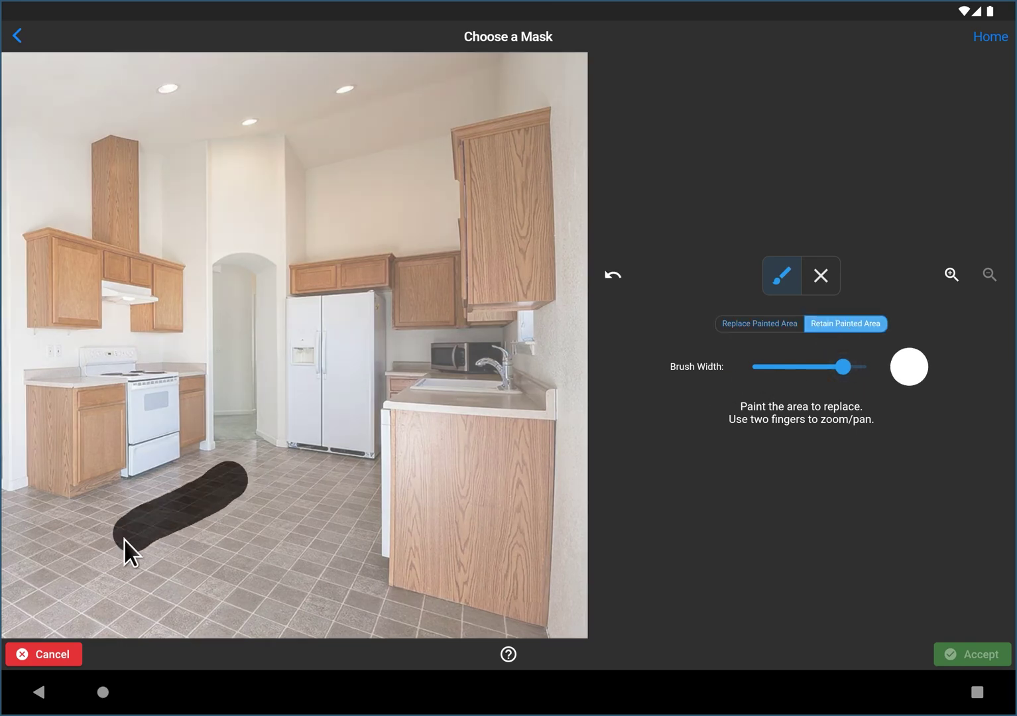
pyautogui.moveTo(28, 517)
pyautogui.mouseDown()
pyautogui.moveTo(12, 550)
pyautogui.moveTo(10, 609)
pyautogui.moveTo(21, 623)
pyautogui.moveTo(431, 640)
pyautogui.mouseUp()
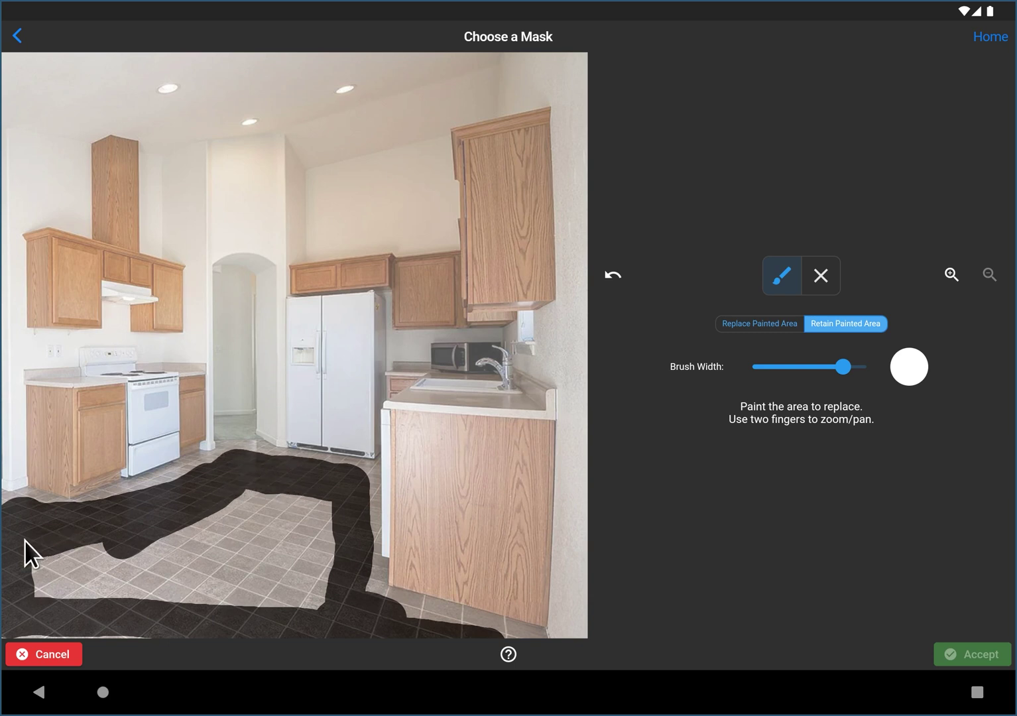
pyautogui.moveTo(25, 540)
pyautogui.mouseDown()
pyautogui.moveTo(81, 563)
pyautogui.moveTo(280, 504)
pyautogui.moveTo(316, 518)
pyautogui.mouseUp()
pyautogui.moveTo(317, 590)
pyautogui.mouseDown()
pyautogui.moveTo(306, 570)
pyautogui.moveTo(292, 596)
pyautogui.moveTo(289, 534)
pyautogui.moveTo(273, 598)
pyautogui.moveTo(166, 565)
pyautogui.moveTo(31, 579)
pyautogui.moveTo(247, 586)
pyautogui.mouseUp()
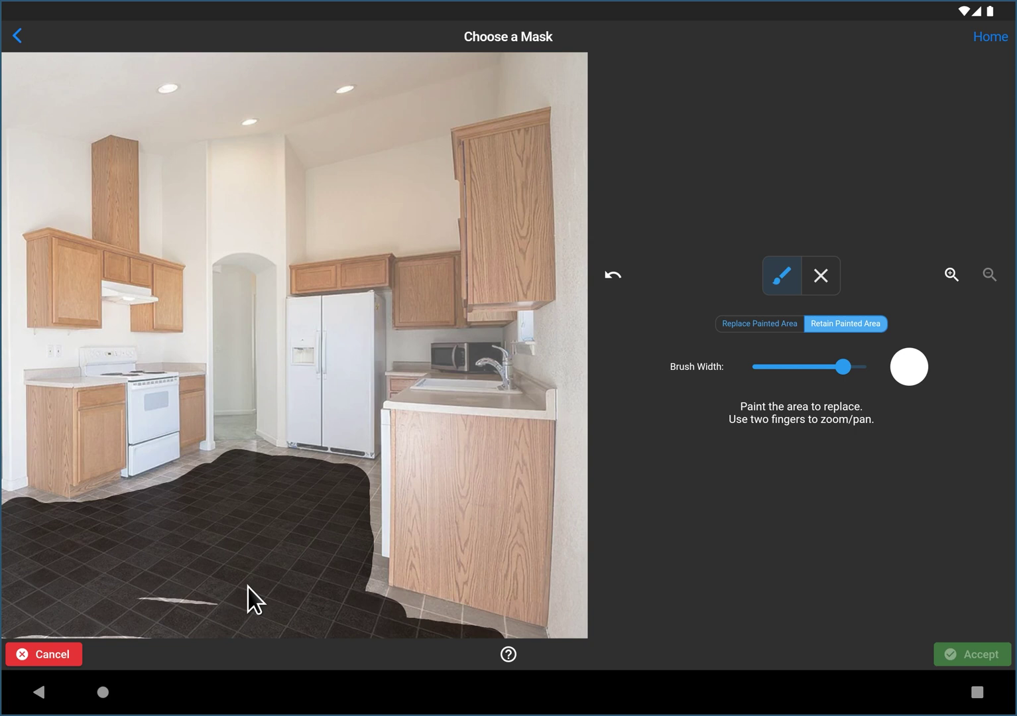
pyautogui.click(117, 603)
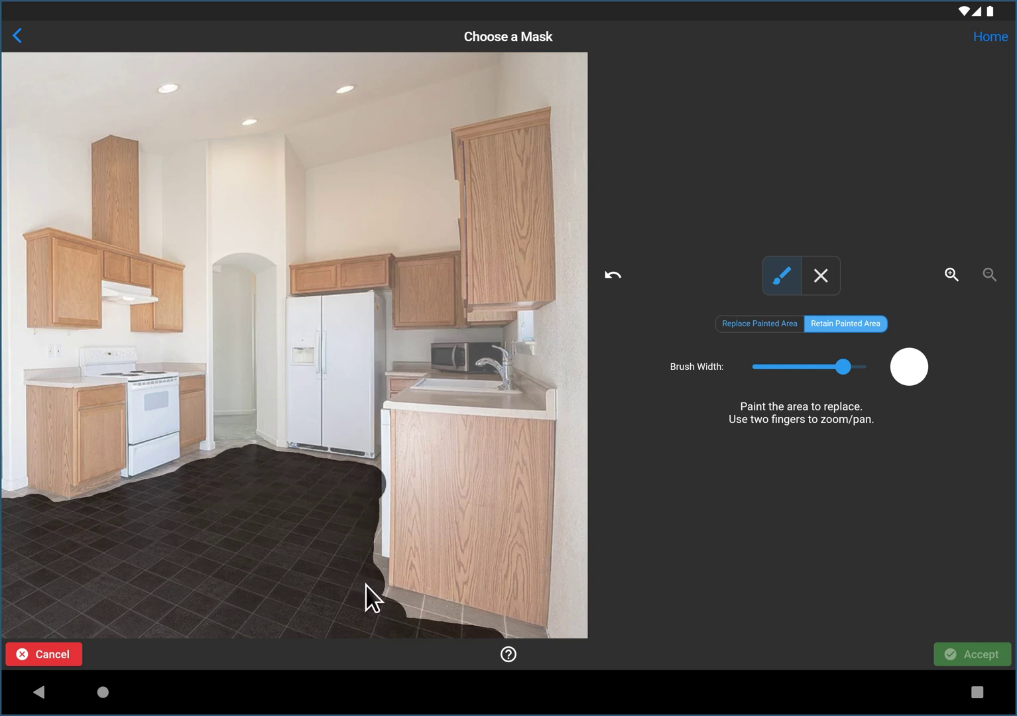
pyautogui.click(814, 287)
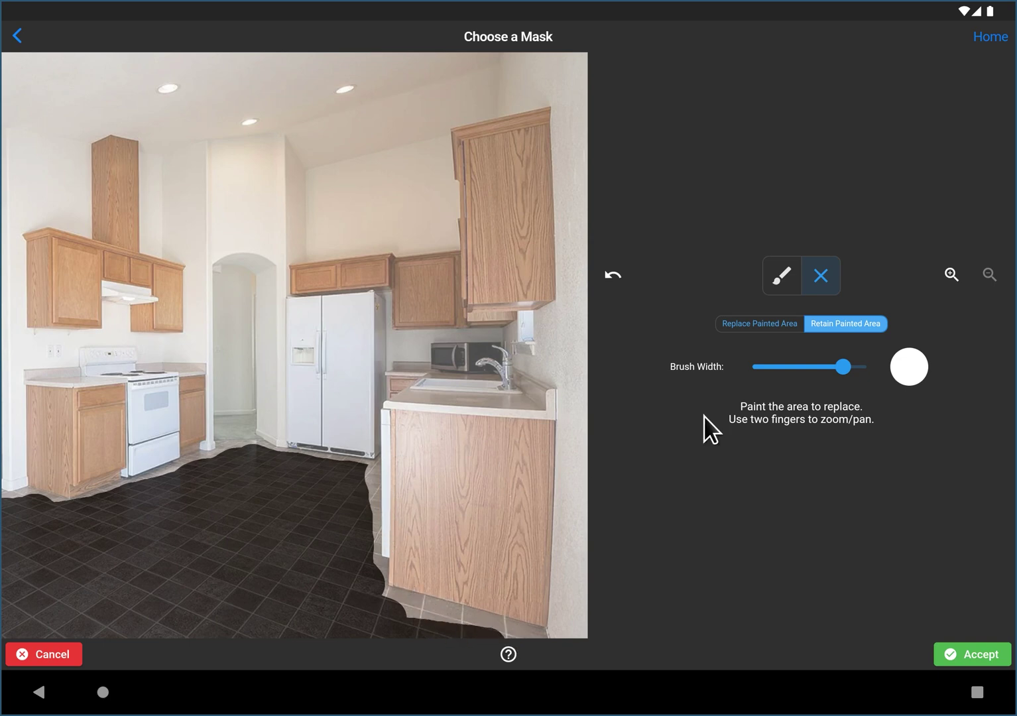
# Step: Accept the painted floor mask and generate new remodels that keep the grey tiled floor
pyautogui.click(950, 660)
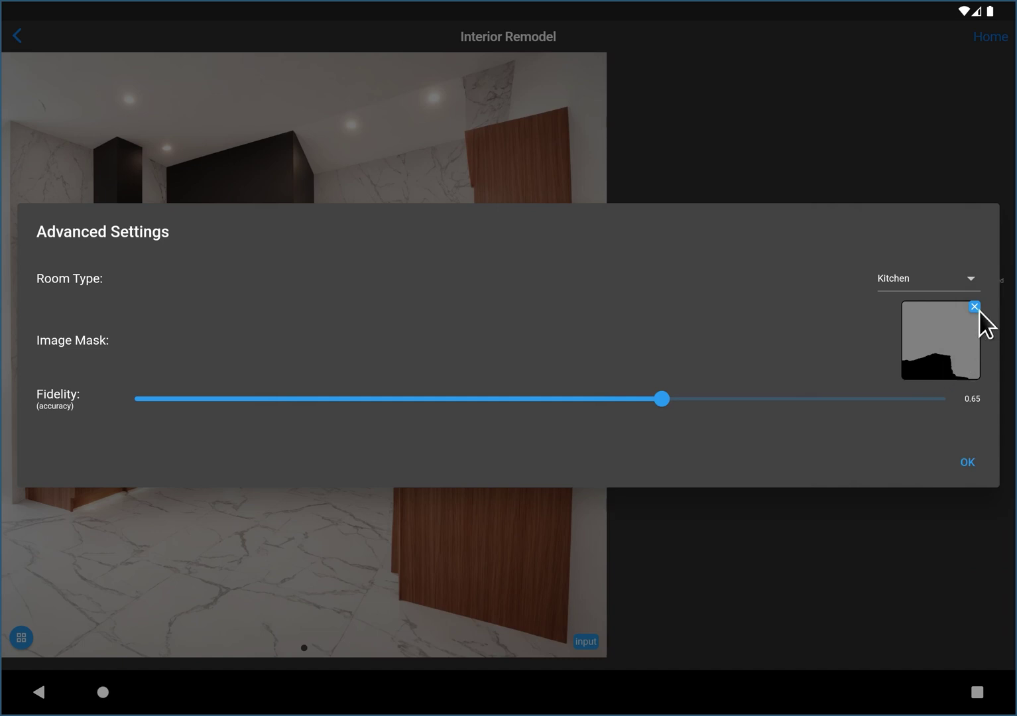
pyautogui.click(967, 462)
pyautogui.click(839, 359)
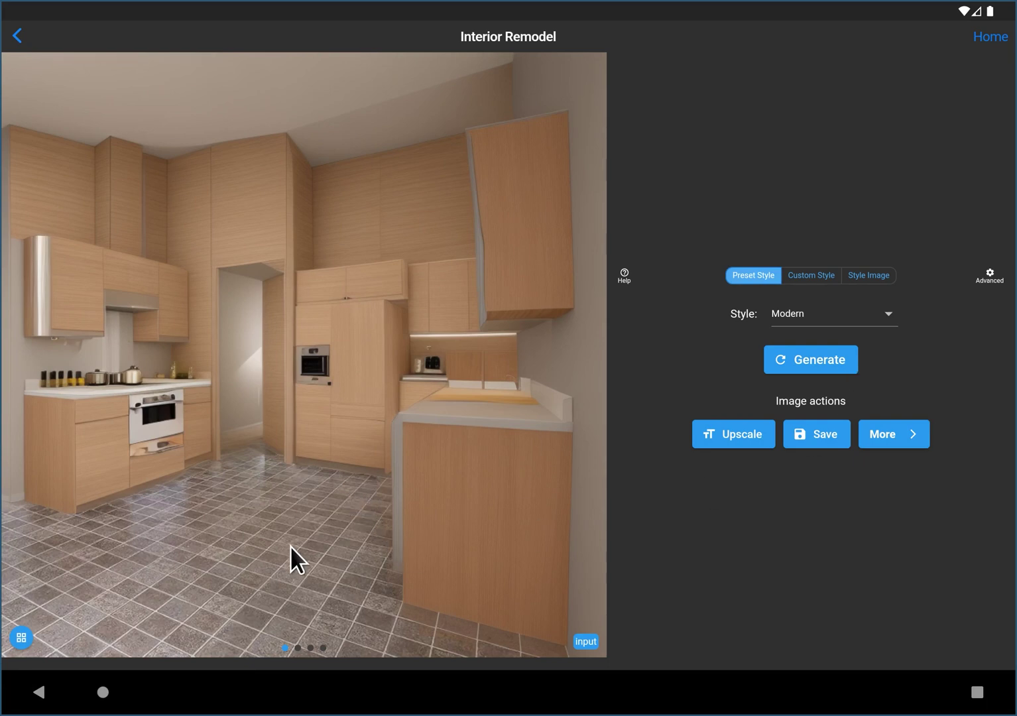
# Step: Browse ahead to the fourth variation, then return to the third, arched-doorway kitchen
pyautogui.moveTo(248, 438); pyautogui.dragTo(199, 434)
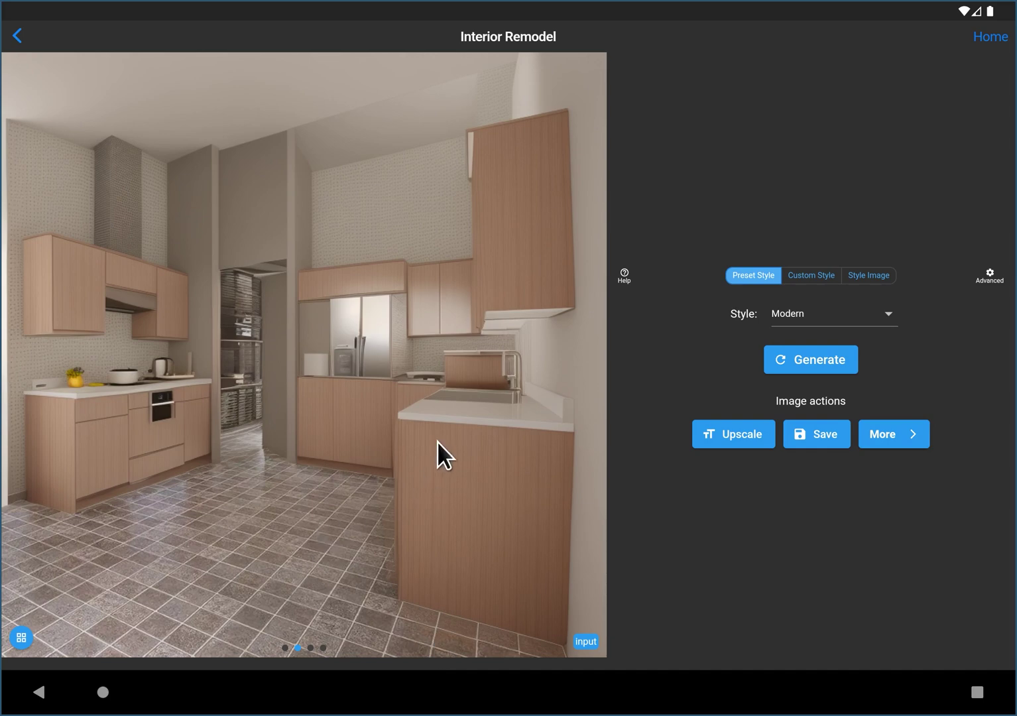
pyautogui.moveTo(437, 442); pyautogui.dragTo(69, 427)
pyautogui.moveTo(211, 597); pyautogui.dragTo(5, 443)
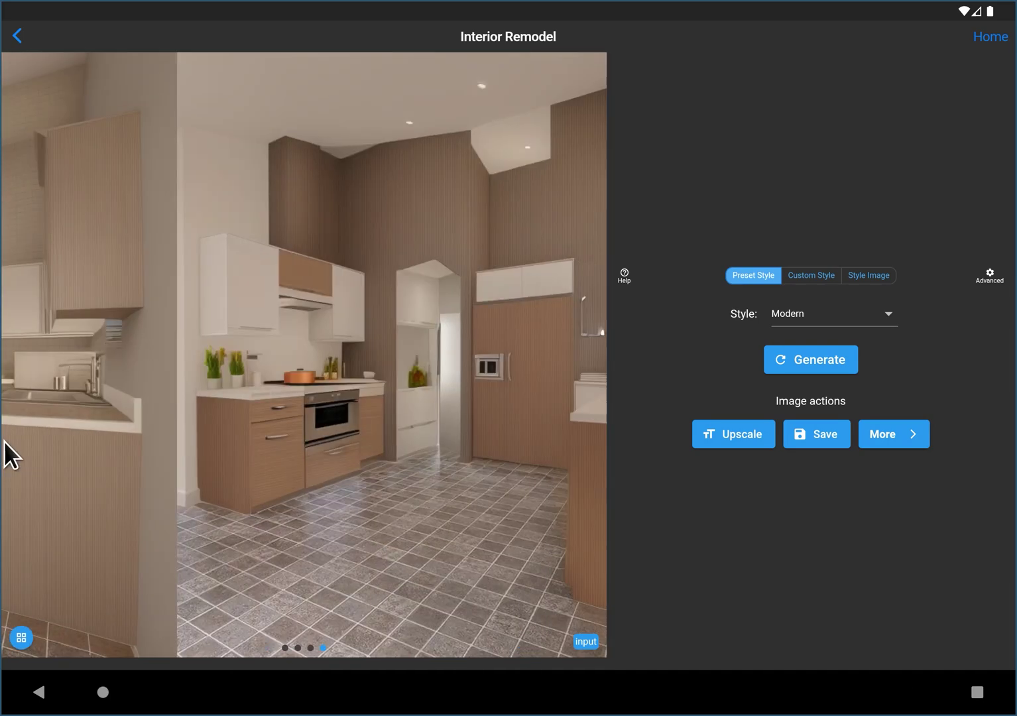
pyautogui.moveTo(187, 397); pyautogui.dragTo(228, 499)
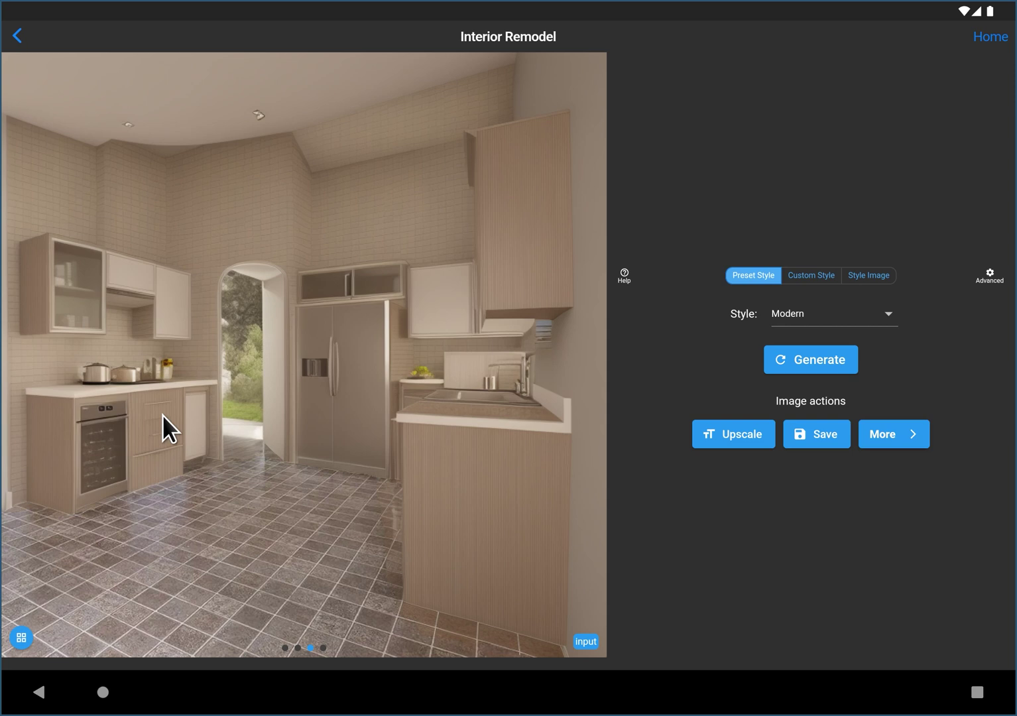
# Step: In Advanced settings, delete the mask thumbnail, set Fidelity to 0.00 and confirm with OK
pyautogui.click(991, 275)
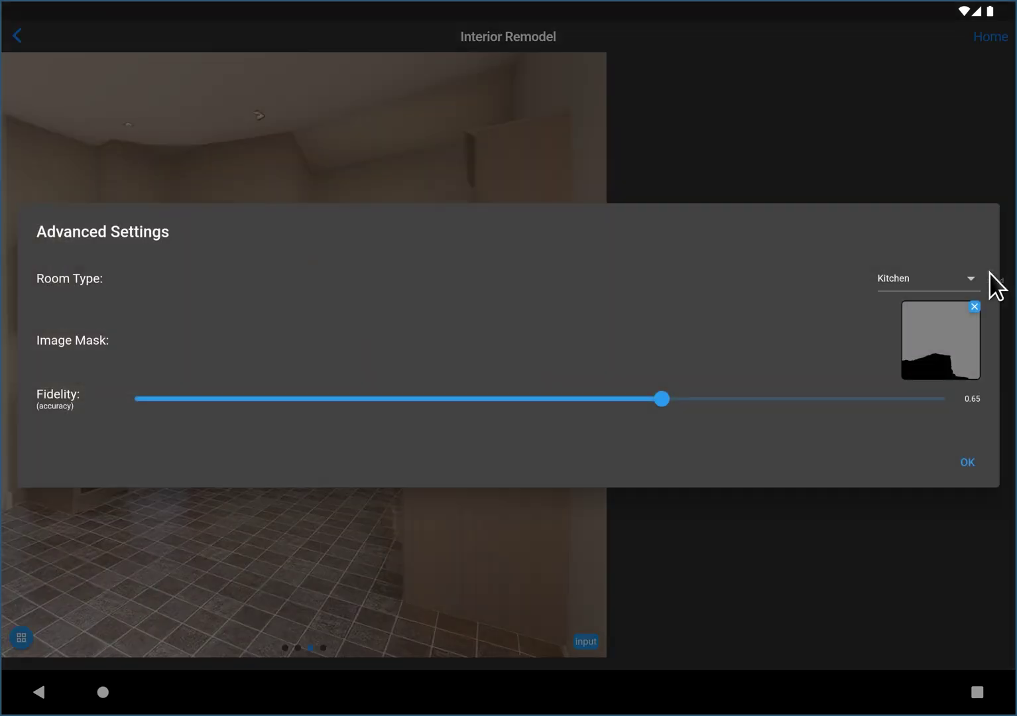
pyautogui.click(975, 307)
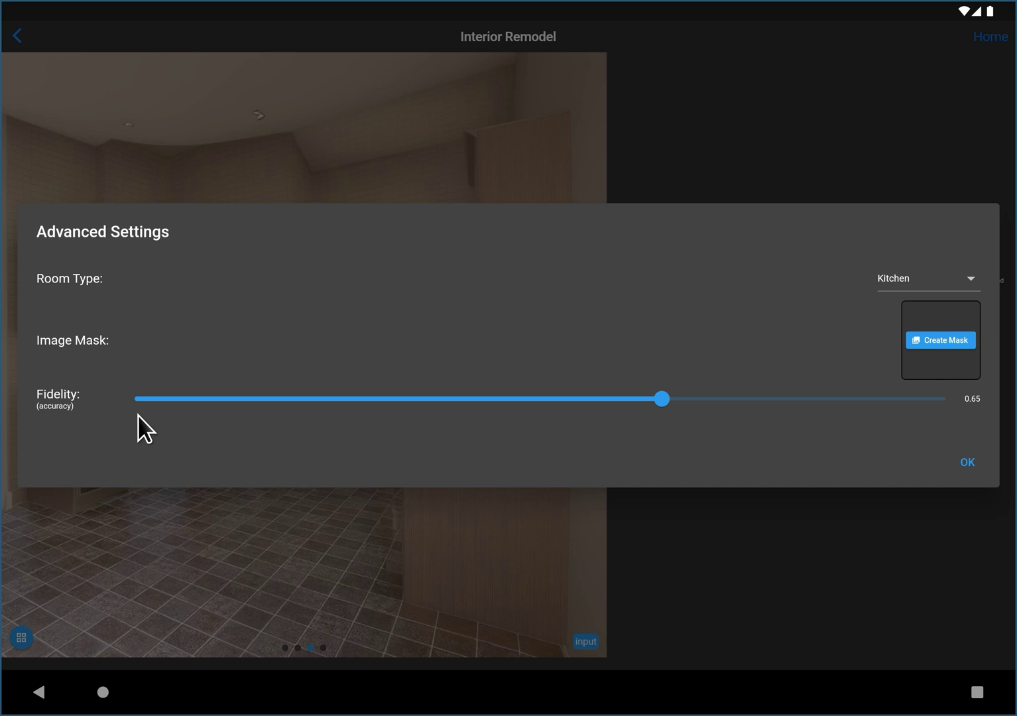
pyautogui.moveTo(662, 398); pyautogui.dragTo(936, 398)
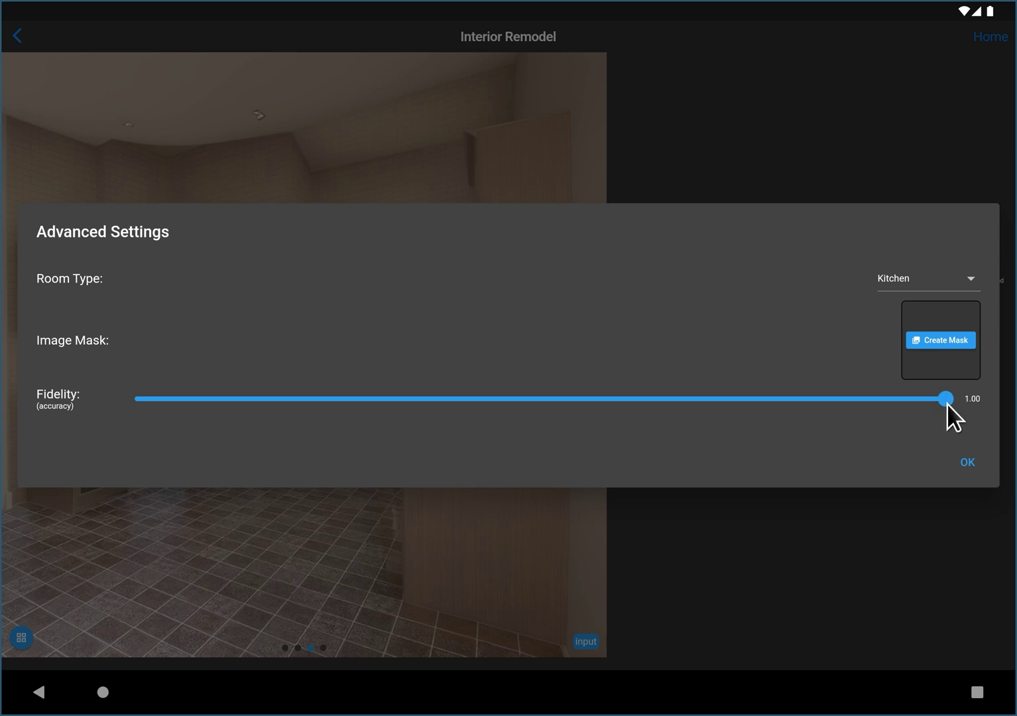
pyautogui.moveTo(947, 399); pyautogui.dragTo(685, 399)
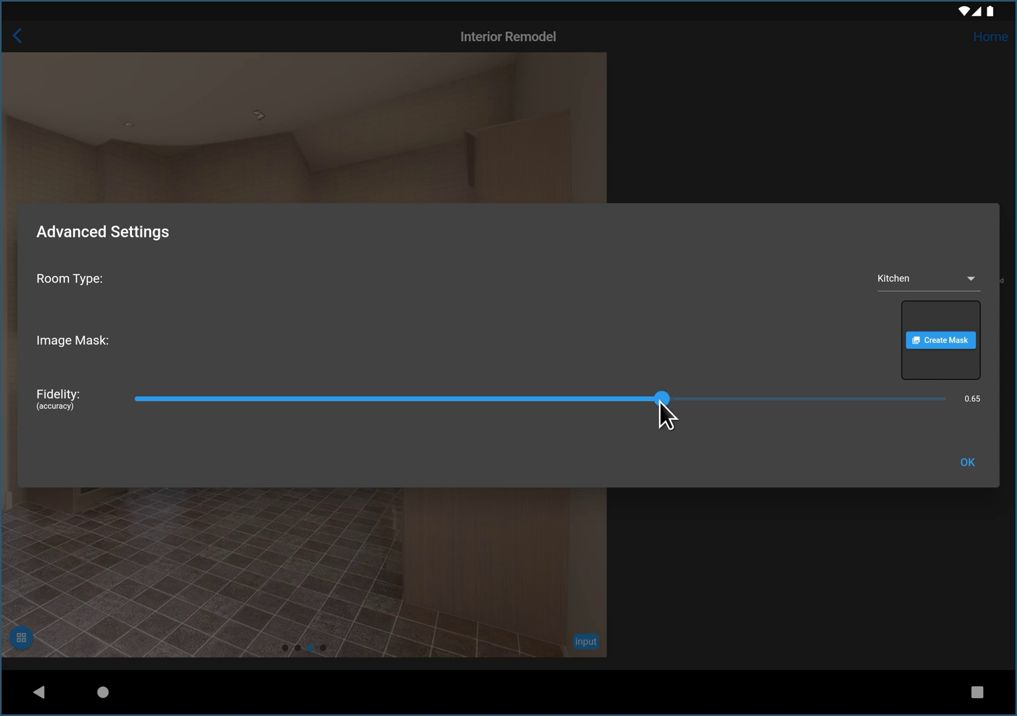
pyautogui.moveTo(660, 401); pyautogui.dragTo(125, 395)
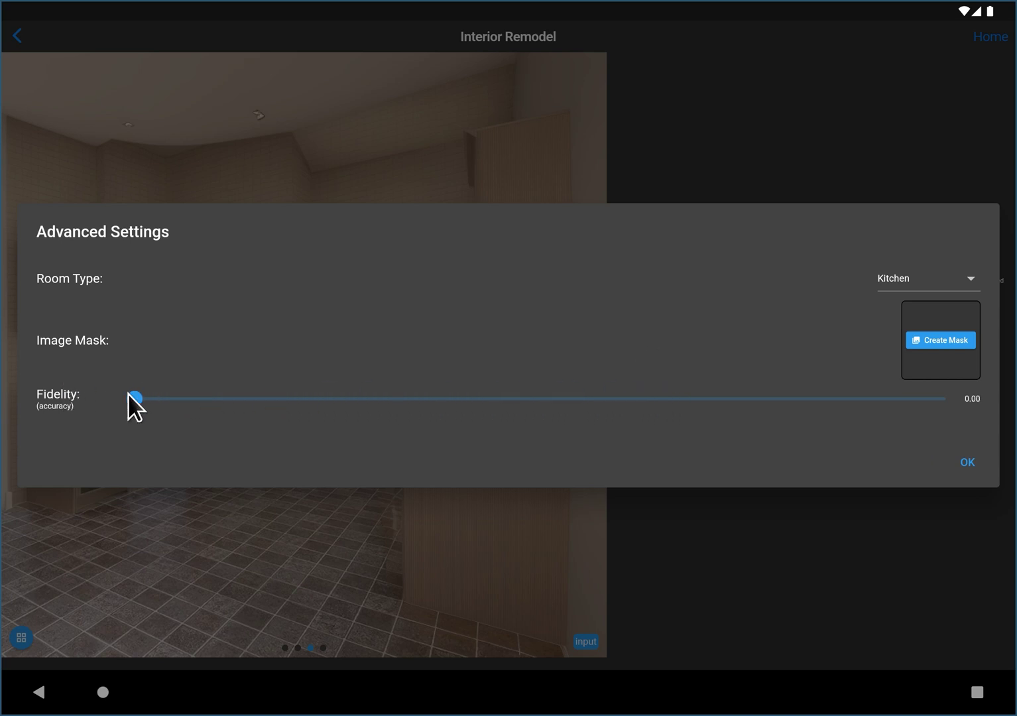
pyautogui.click(966, 463)
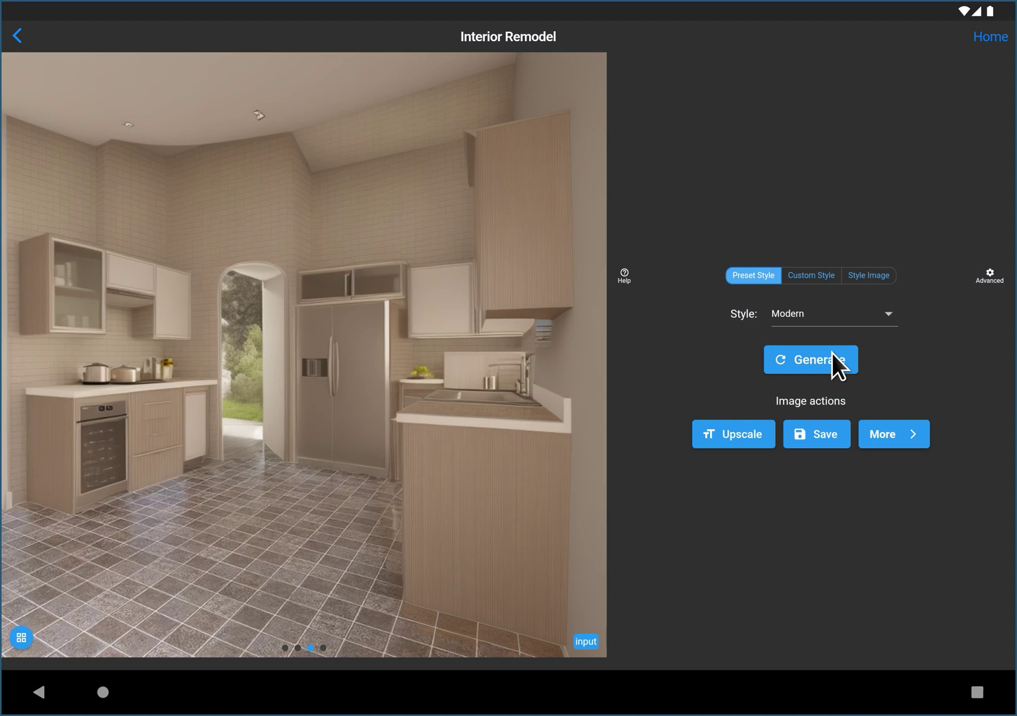
# Step: Generate new kitchen variations at 0.00 fidelity and browse to the third one
pyautogui.click(814, 363)
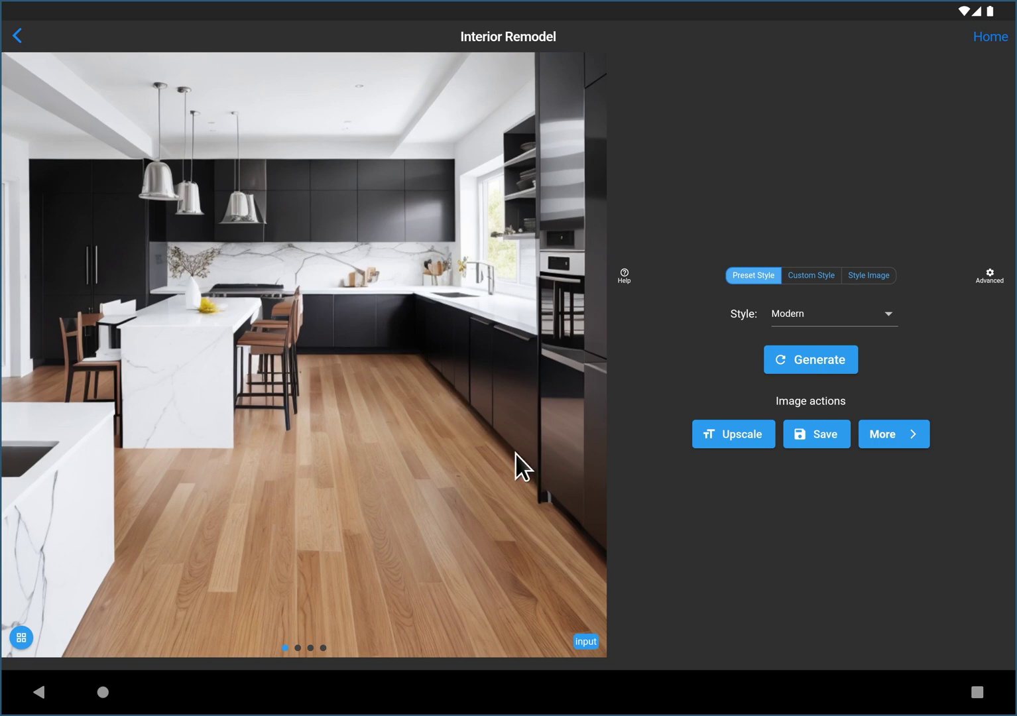
pyautogui.moveTo(505, 419); pyautogui.dragTo(154, 416)
pyautogui.moveTo(478, 436); pyautogui.dragTo(18, 410)
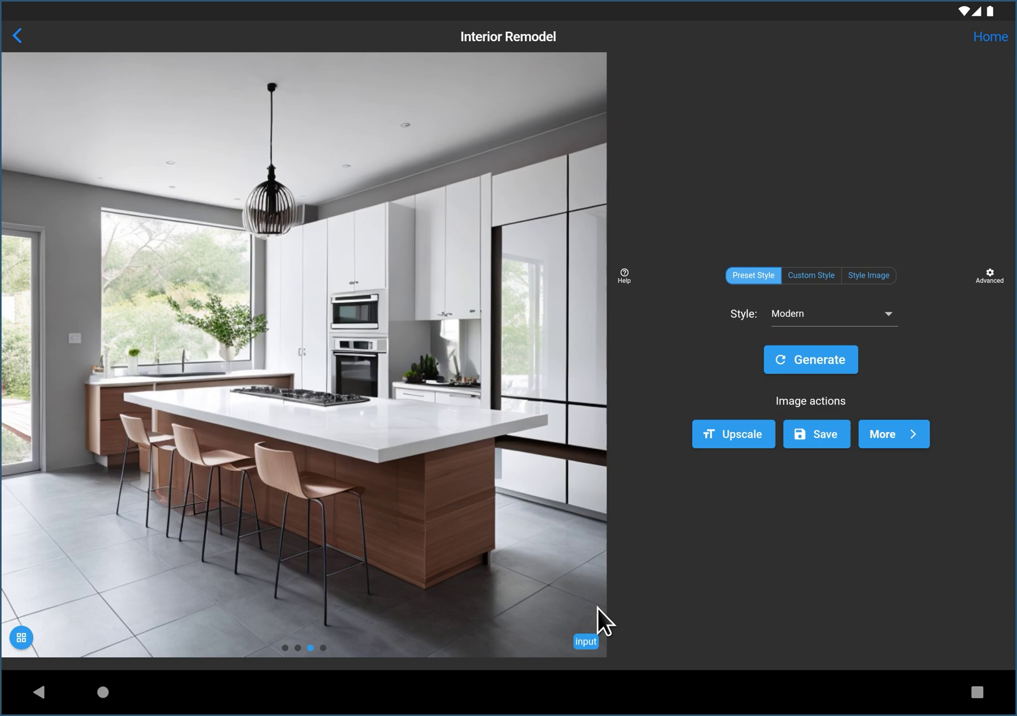
# Step: Toggle between the result and the original photo, then view the fourth and second variations
pyautogui.click(590, 641)
pyautogui.click(589, 640)
pyautogui.click(588, 642)
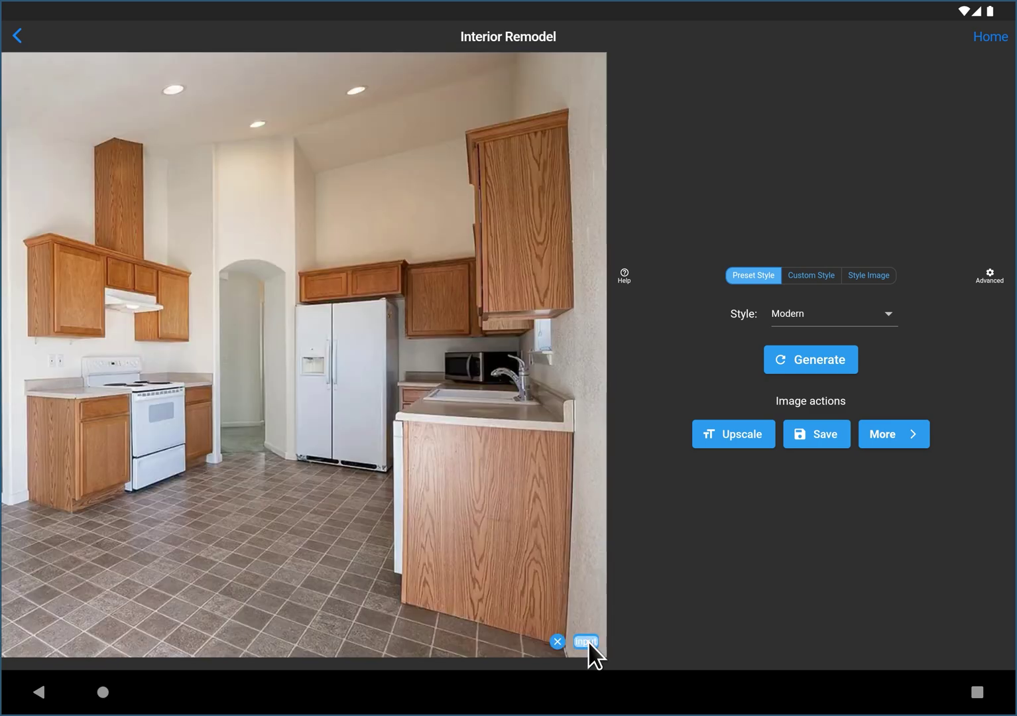
pyautogui.click(588, 641)
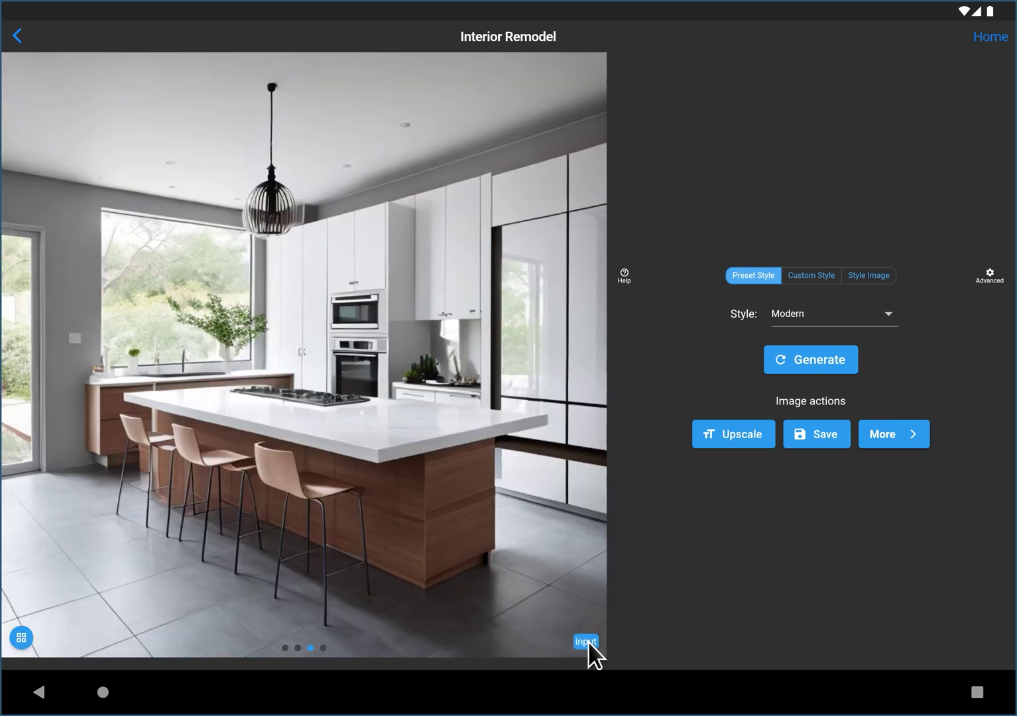
pyautogui.moveTo(529, 628); pyautogui.dragTo(104, 402)
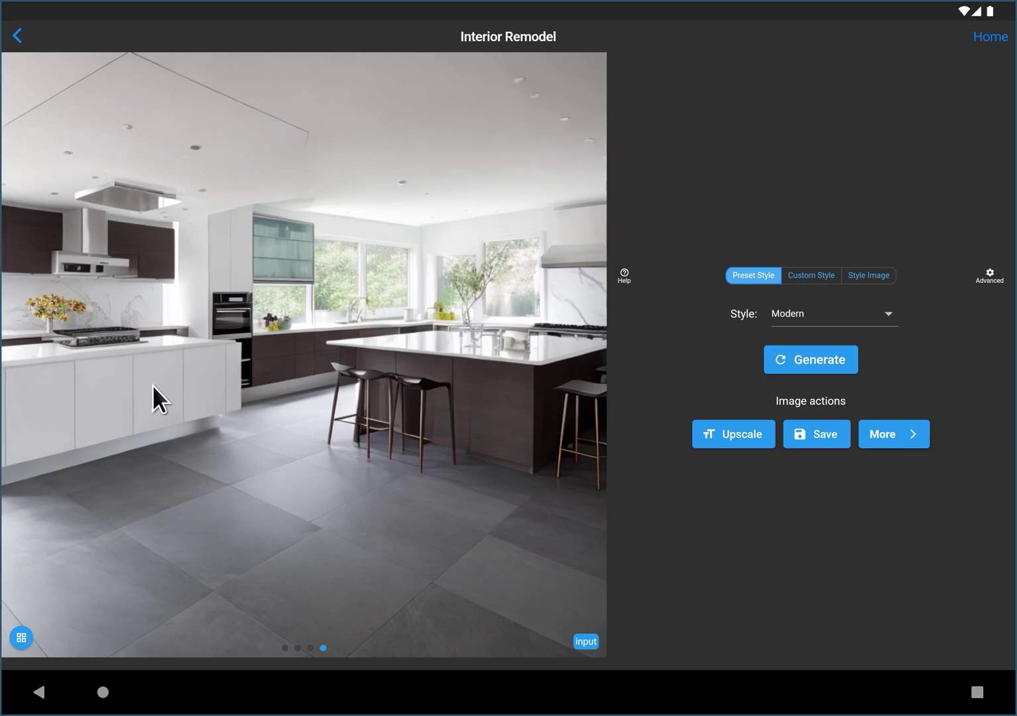
pyautogui.moveTo(255, 427); pyautogui.dragTo(491, 632)
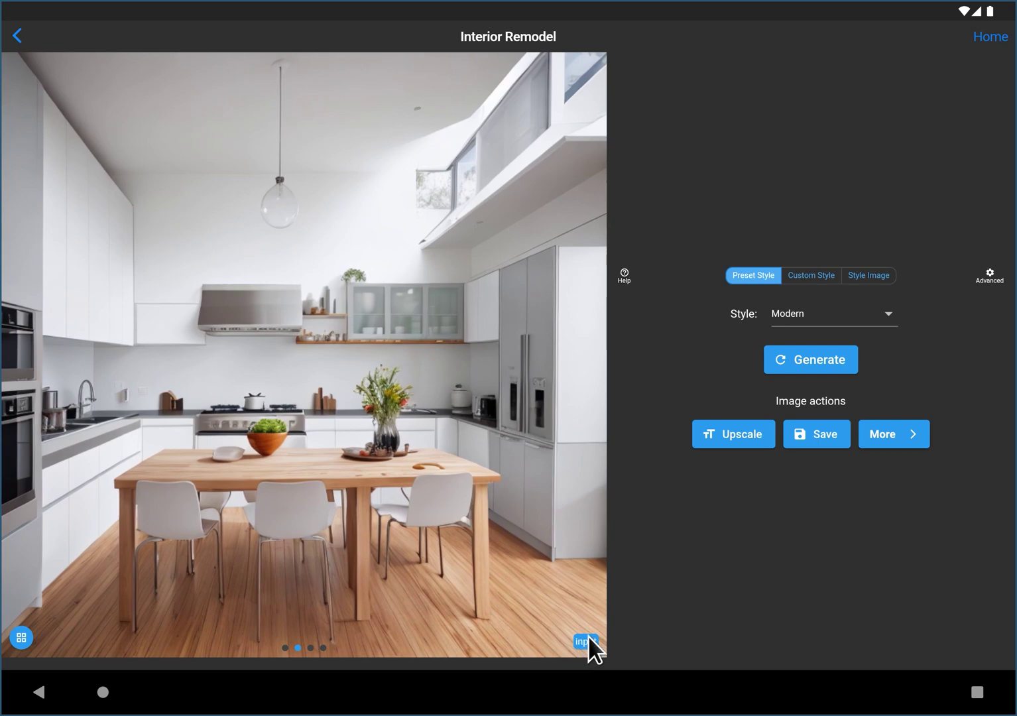
# Step: Set Fidelity to 0.30 in Advanced settings and generate new Modern kitchen renders
pyautogui.click(990, 276)
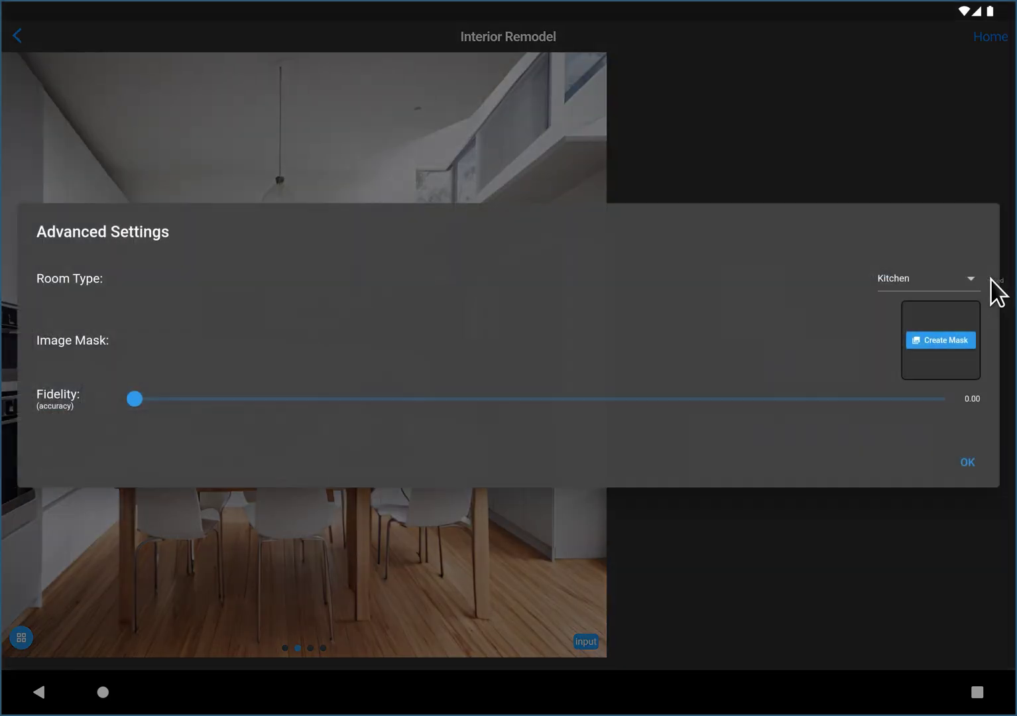
pyautogui.moveTo(143, 397); pyautogui.dragTo(687, 411)
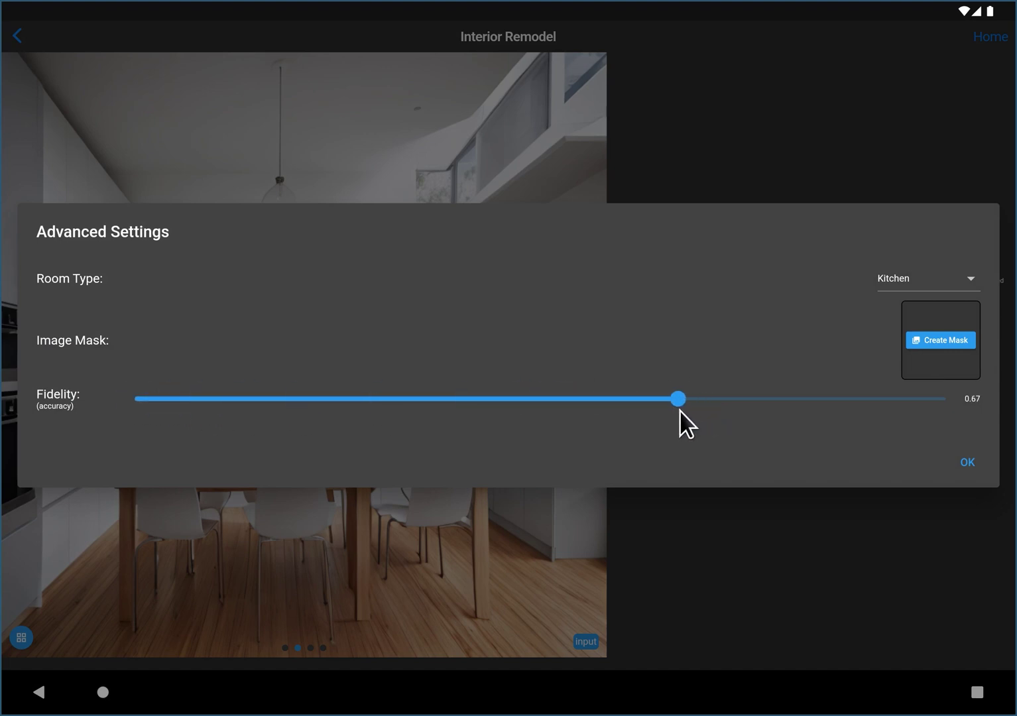
pyautogui.moveTo(663, 413); pyautogui.dragTo(398, 407)
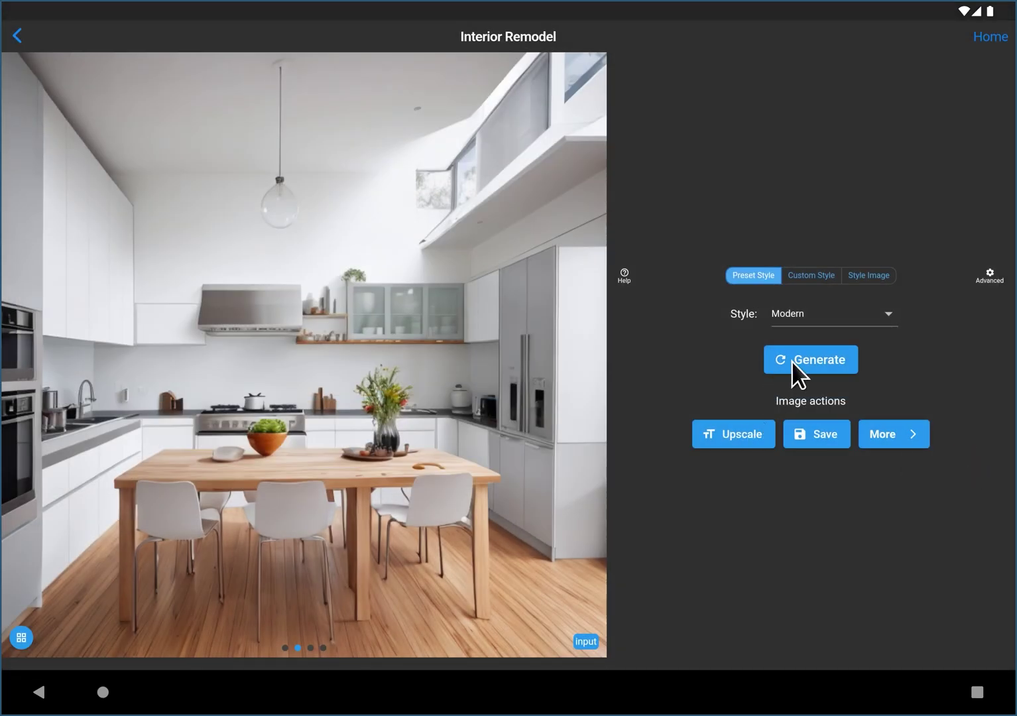
pyautogui.click(792, 361)
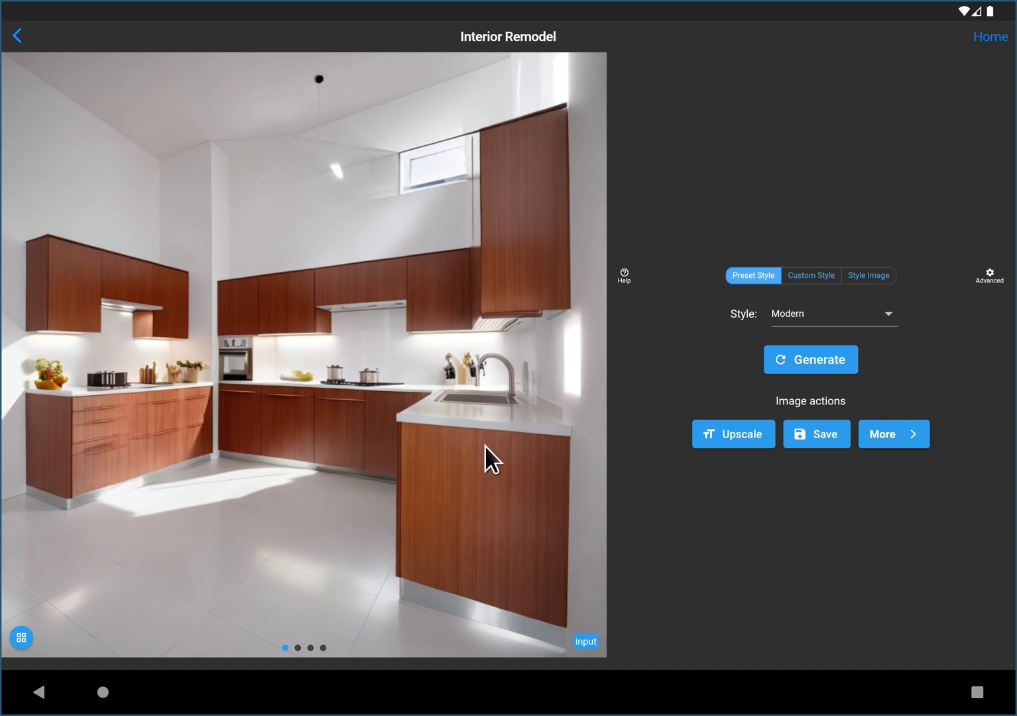
# Step: Swipe past the second and third renders to the fourth, a reddish-wood kitchen with white floors
pyautogui.moveTo(485, 445); pyautogui.dragTo(154, 433)
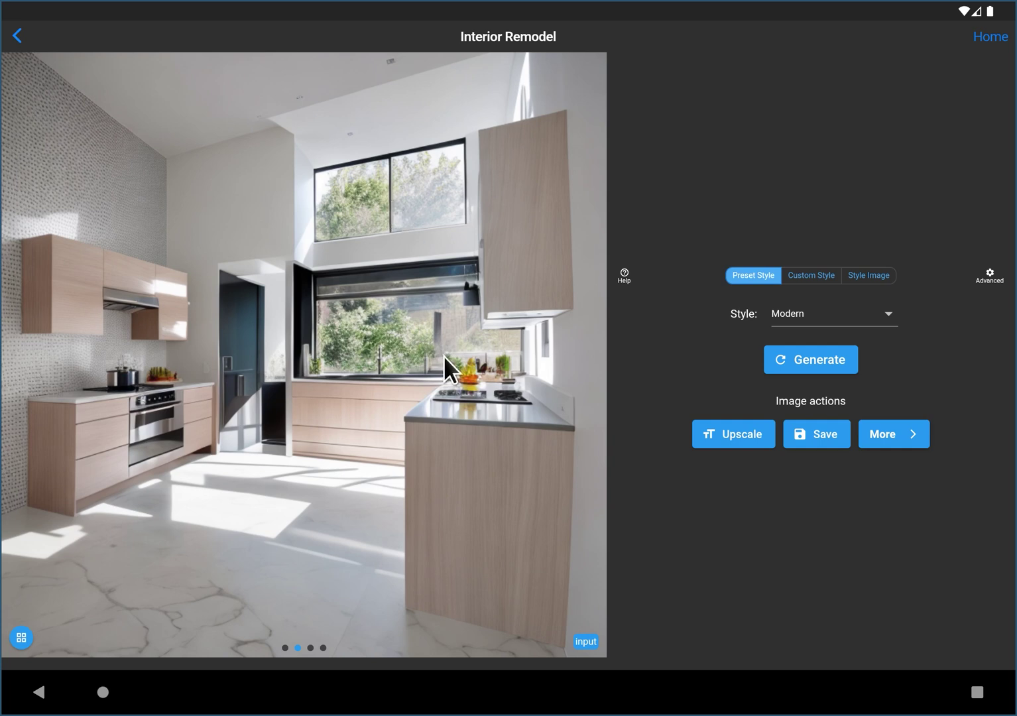
pyautogui.moveTo(407, 417); pyautogui.dragTo(101, 401)
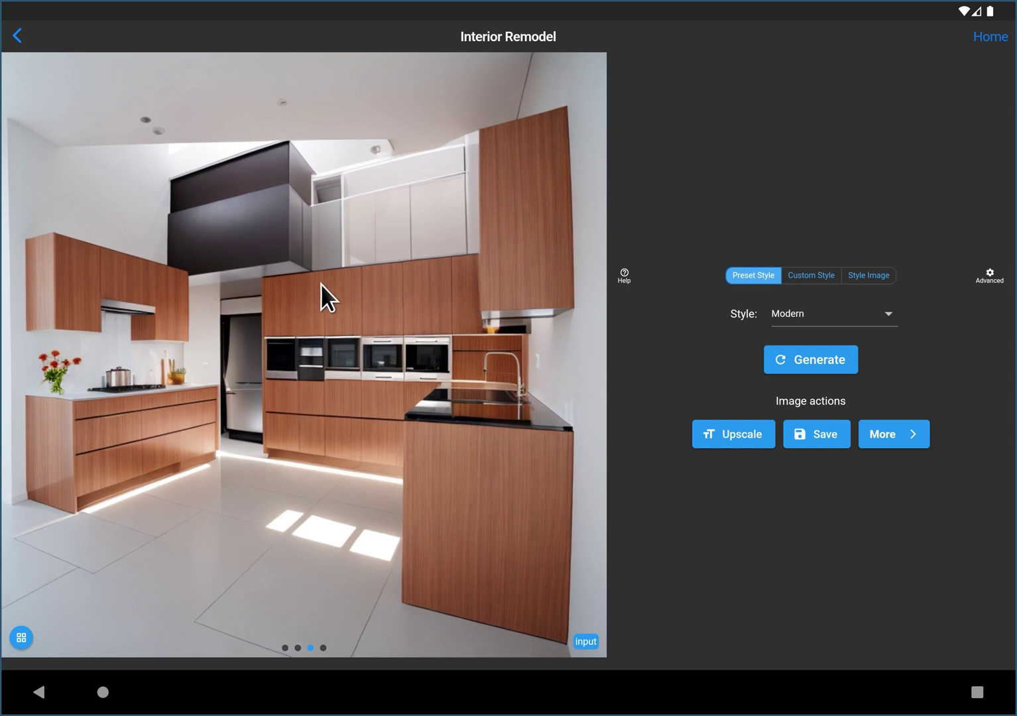
pyautogui.moveTo(439, 428); pyautogui.dragTo(102, 419)
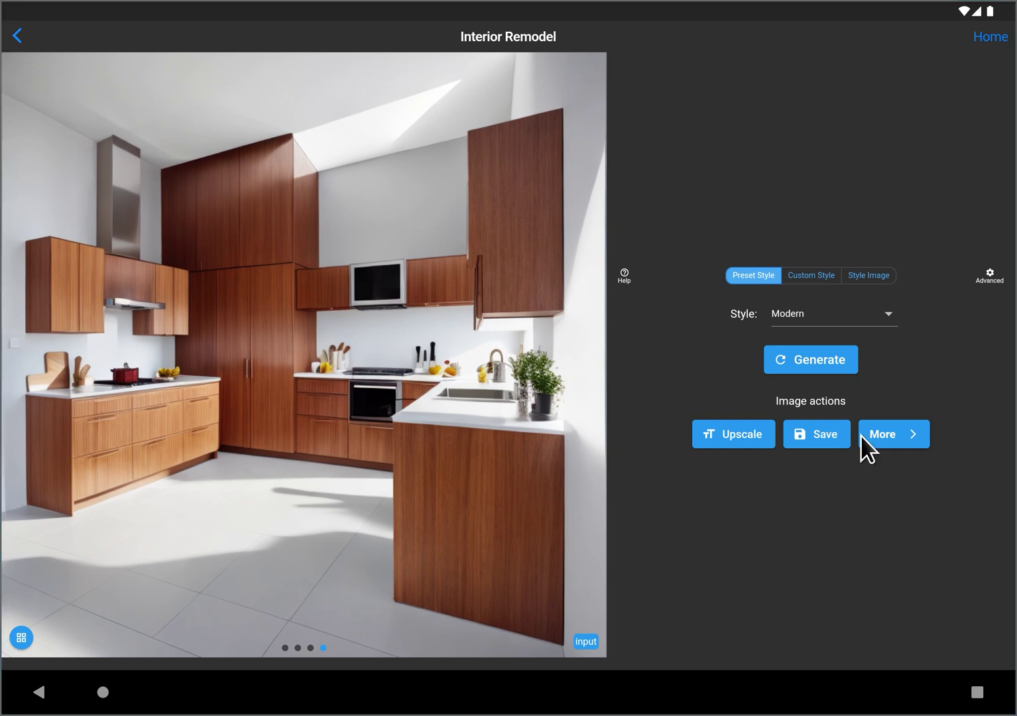
# Step: Read through the Help overview, close it, and show the More menu of image actions
pyautogui.click(626, 275)
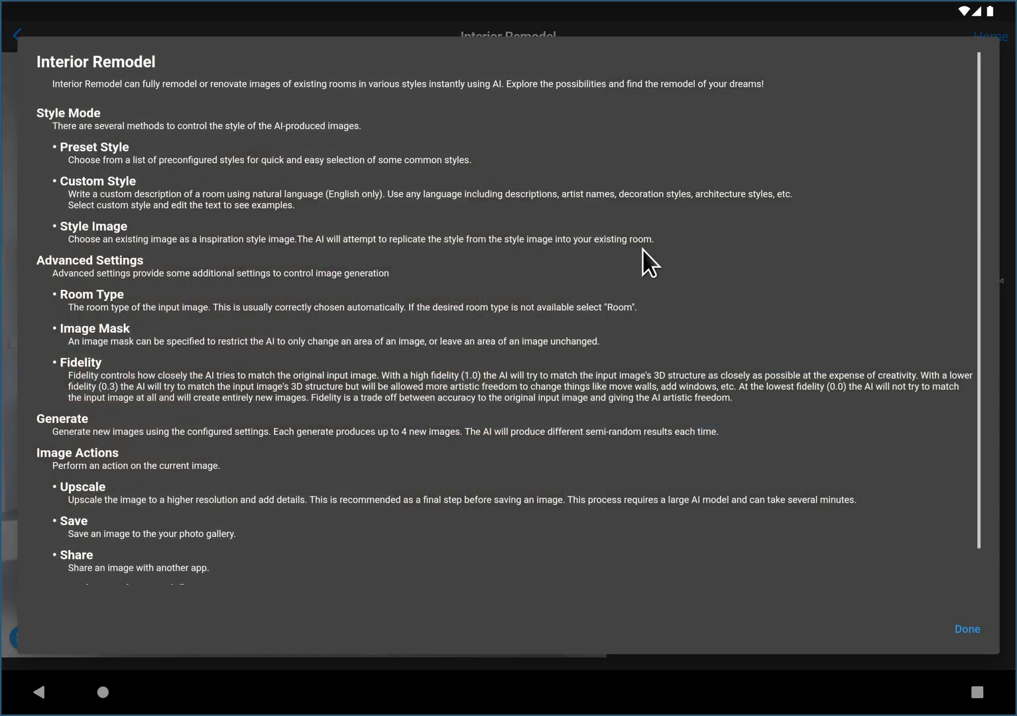
pyautogui.scroll(-2, 555, 249)
pyautogui.click(968, 630)
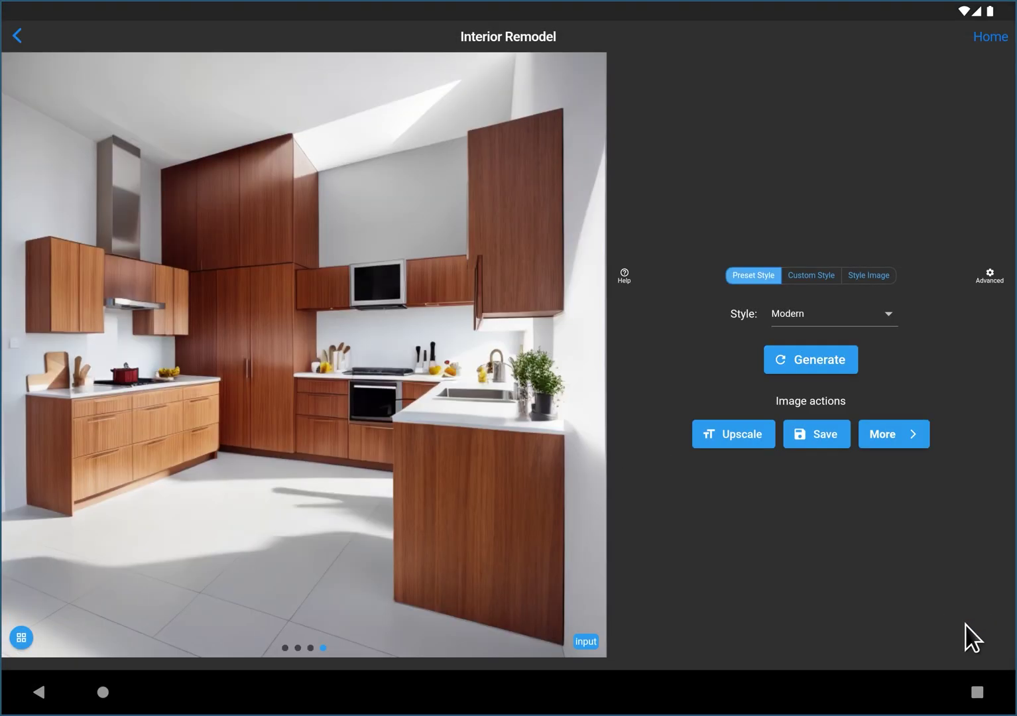
pyautogui.click(912, 435)
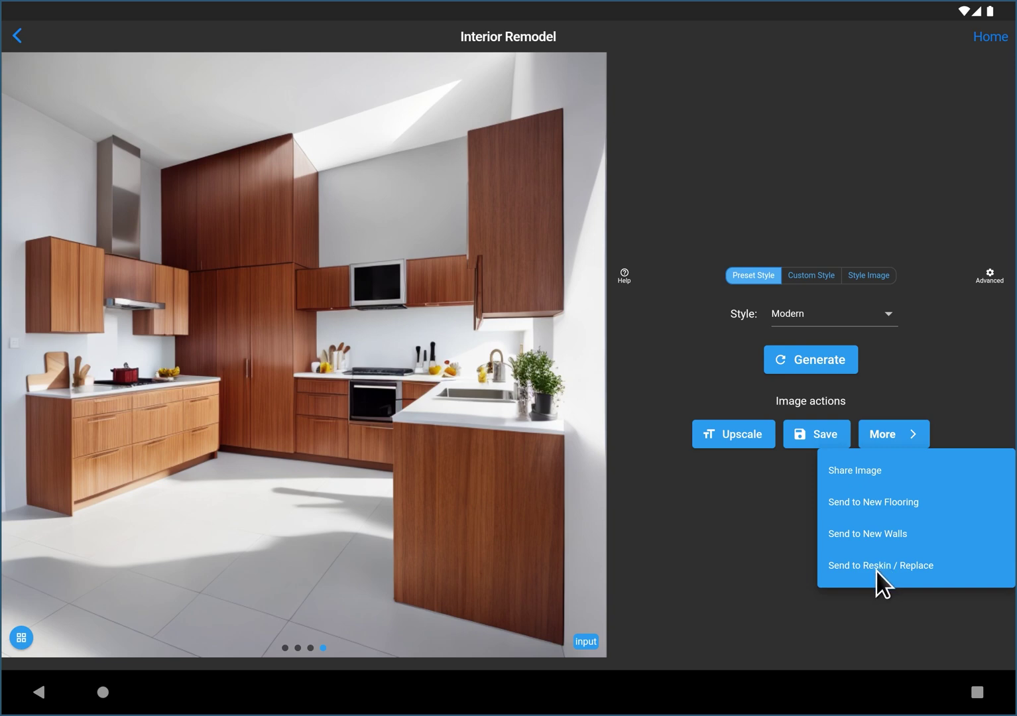
# Step: Dismiss the More menu, then go Home and confirm Exit to Home to reach Choose an Option
pyautogui.click(748, 541)
pyautogui.click(994, 38)
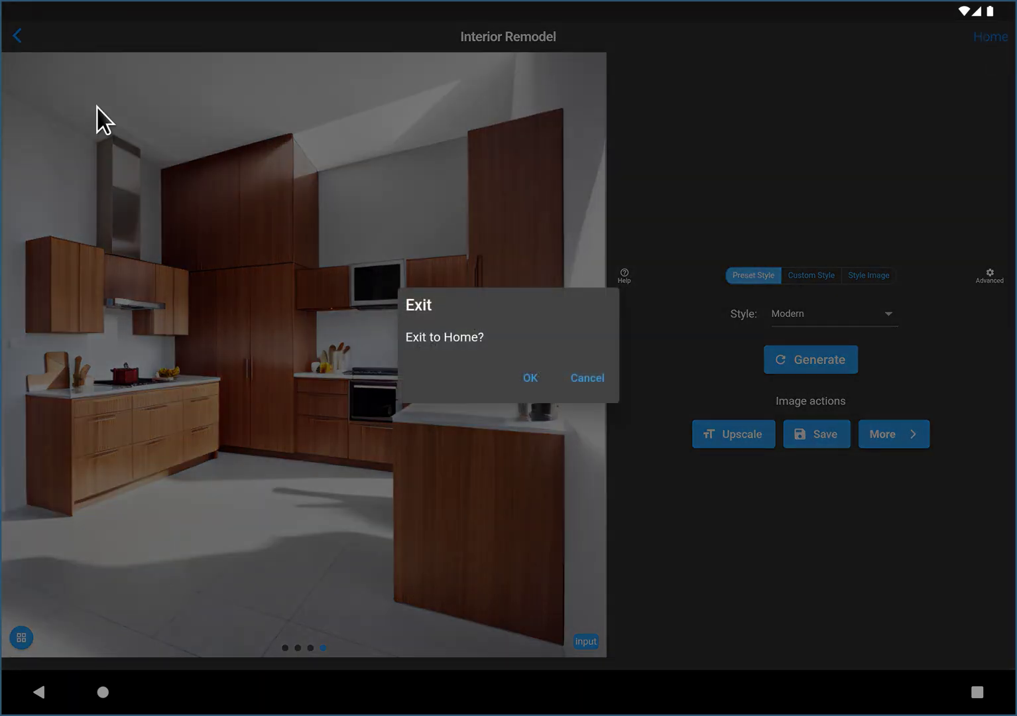
pyautogui.click(533, 378)
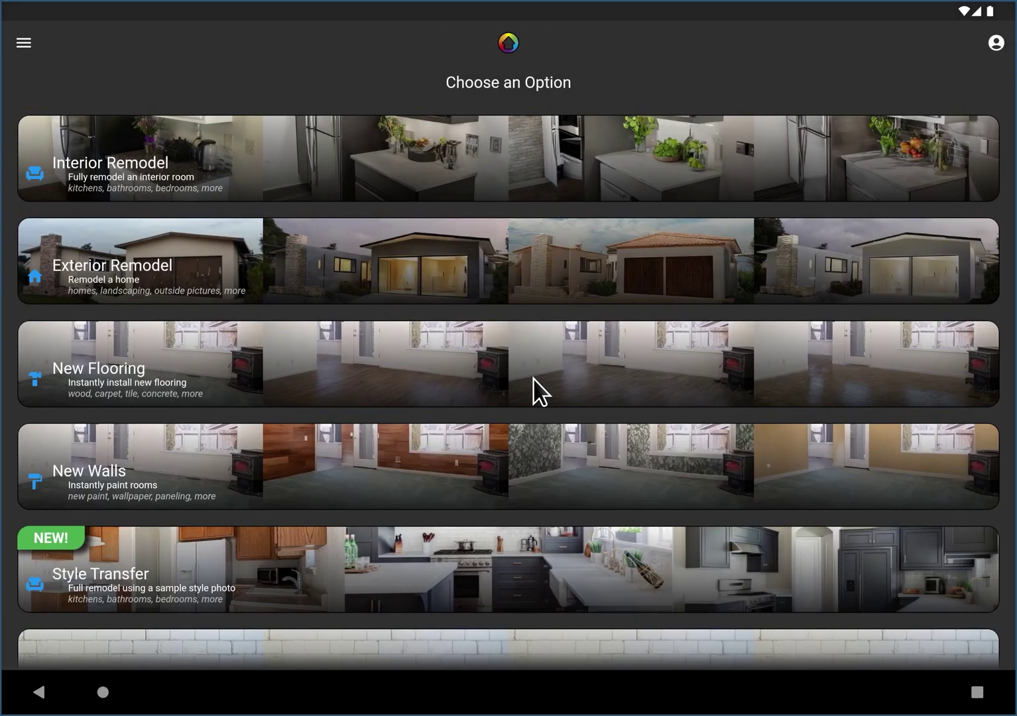